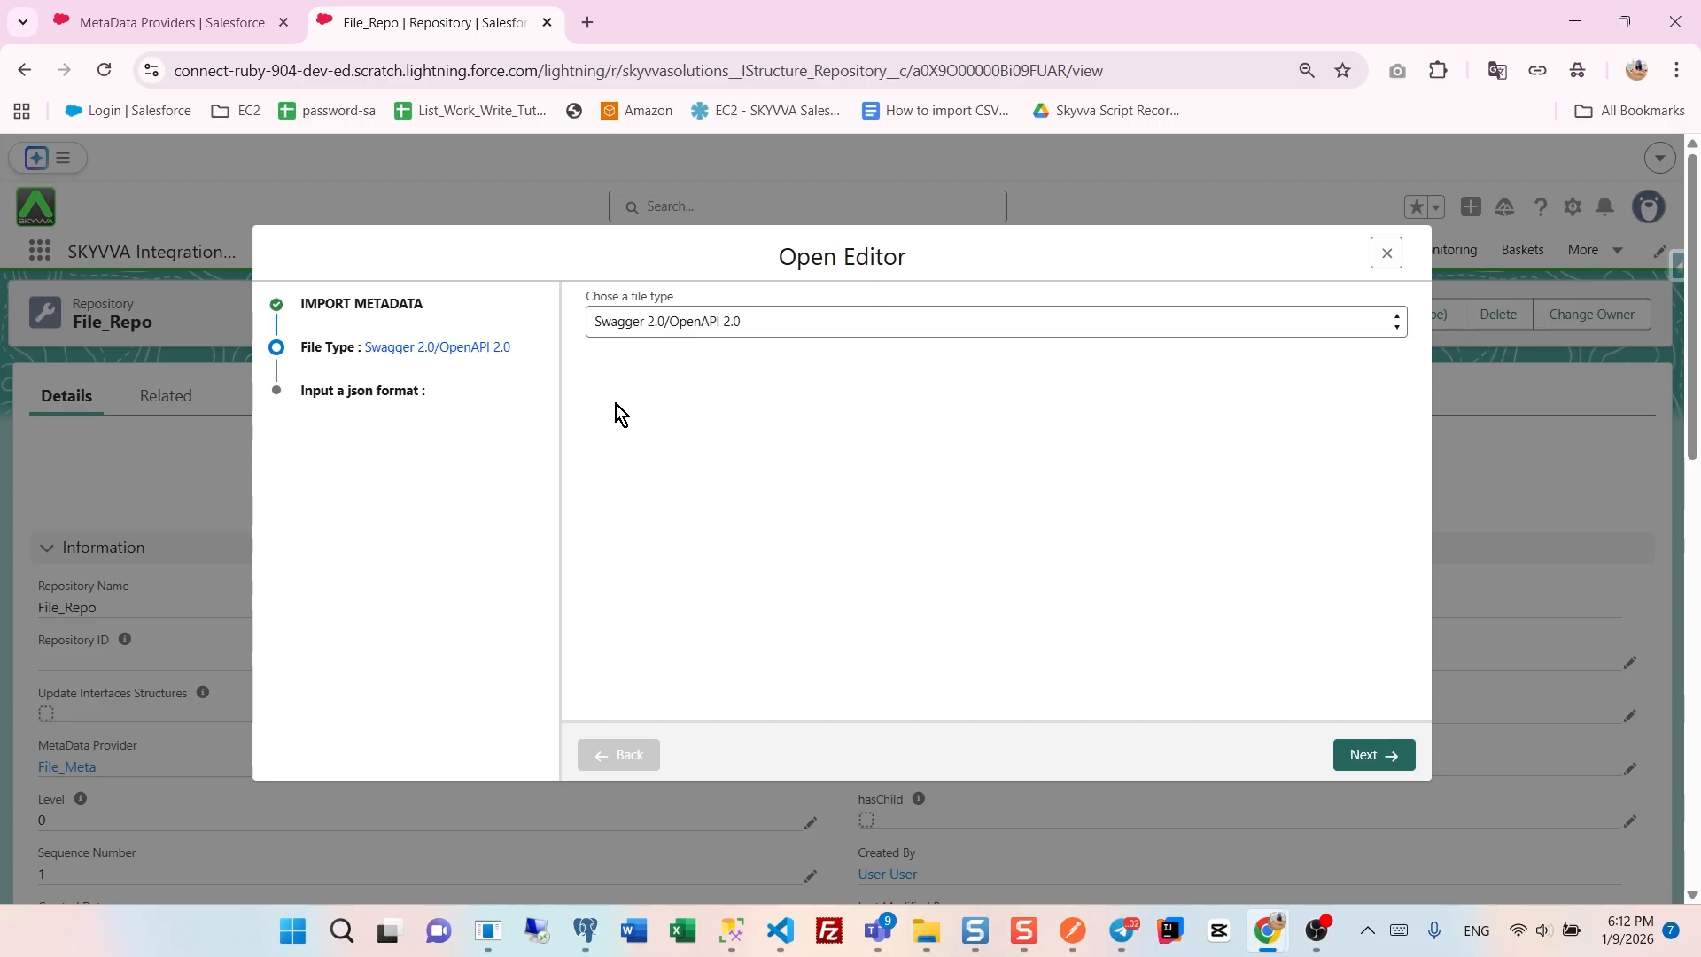
- Import the pasted sample account JSON as a JSON message structure with root name Account_JSON
{"action": "left_click", "coordinate": [623, 333]}
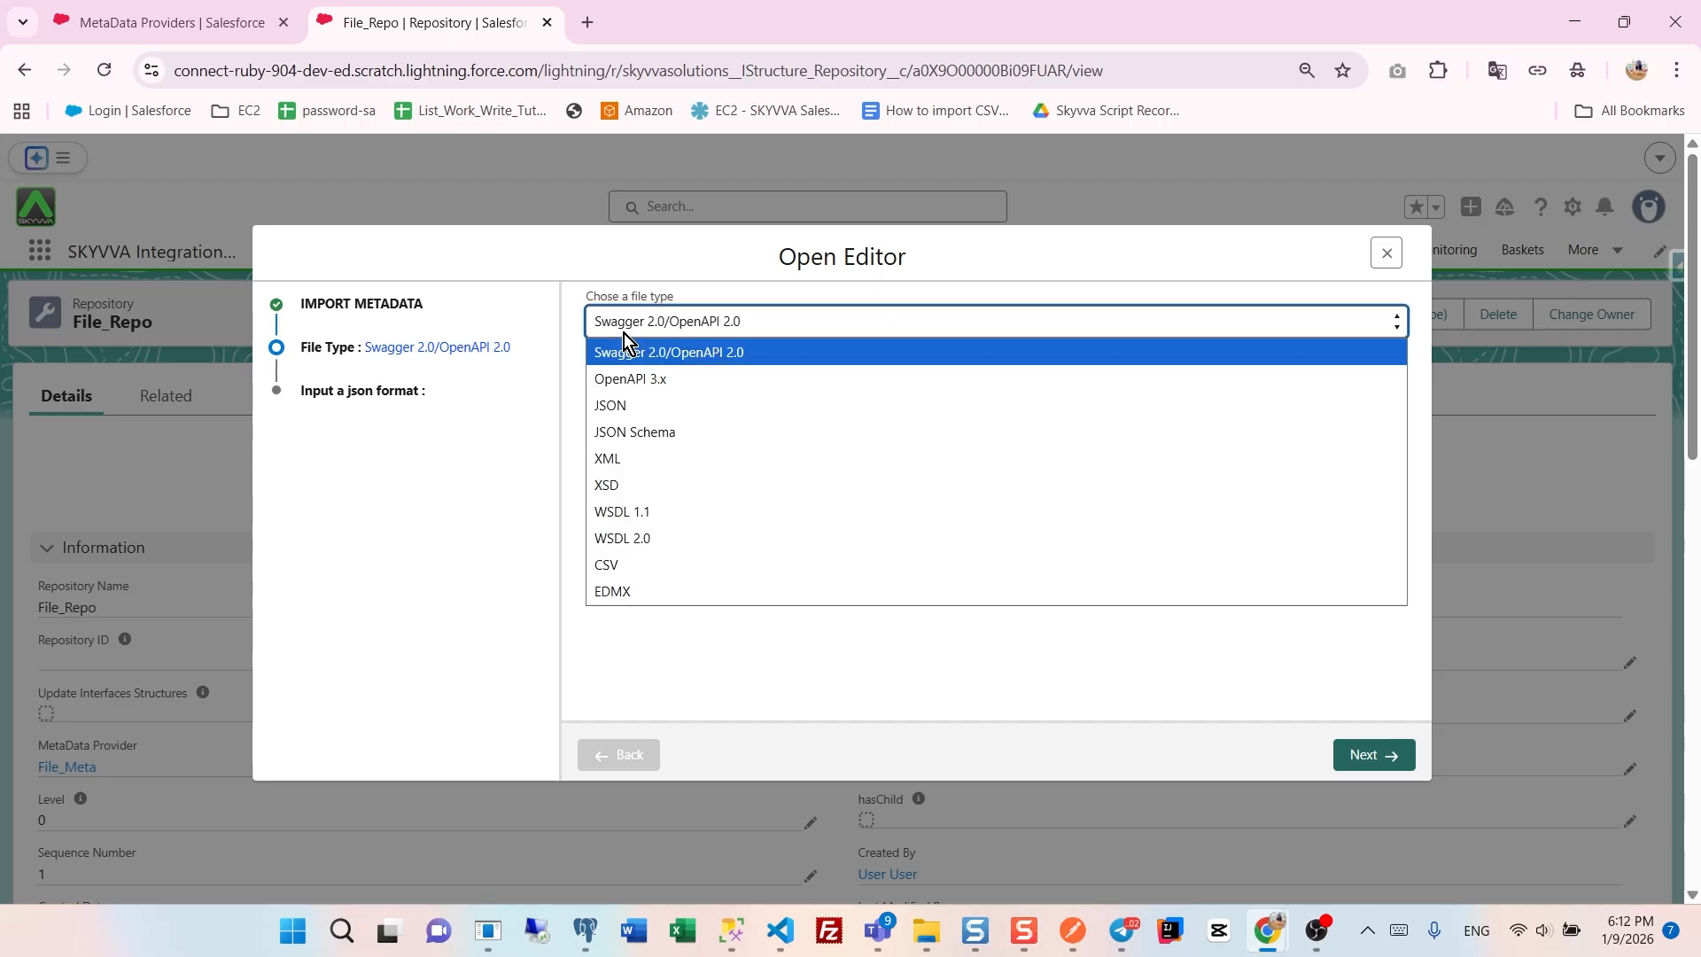
{"action": "left_click", "coordinate": [625, 395]}
{"action": "left_click", "coordinate": [1364, 755]}
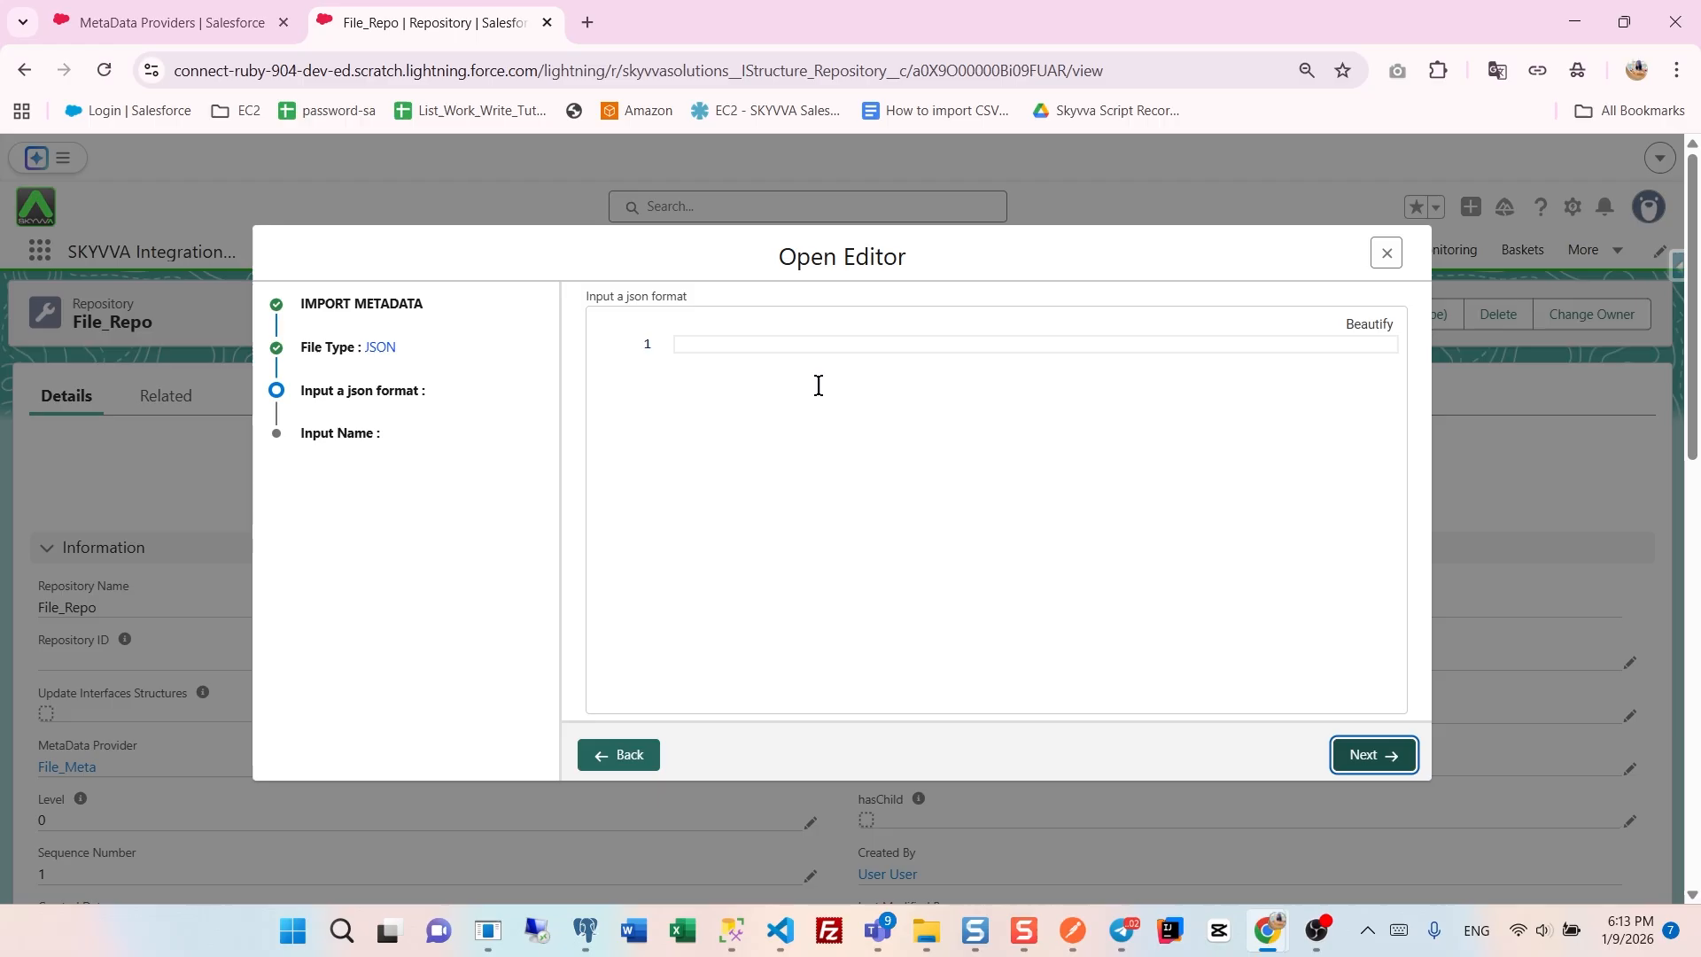
{"action": "left_click", "coordinate": [738, 344]}
{"action": "type", "text": "{    \"acc_no\": \"A2026\",   \"bill_cntry\": \"Sen\",   \"bill_cty\": \"Sokunthea\",   \"account_name\": \"Tester\" }"}
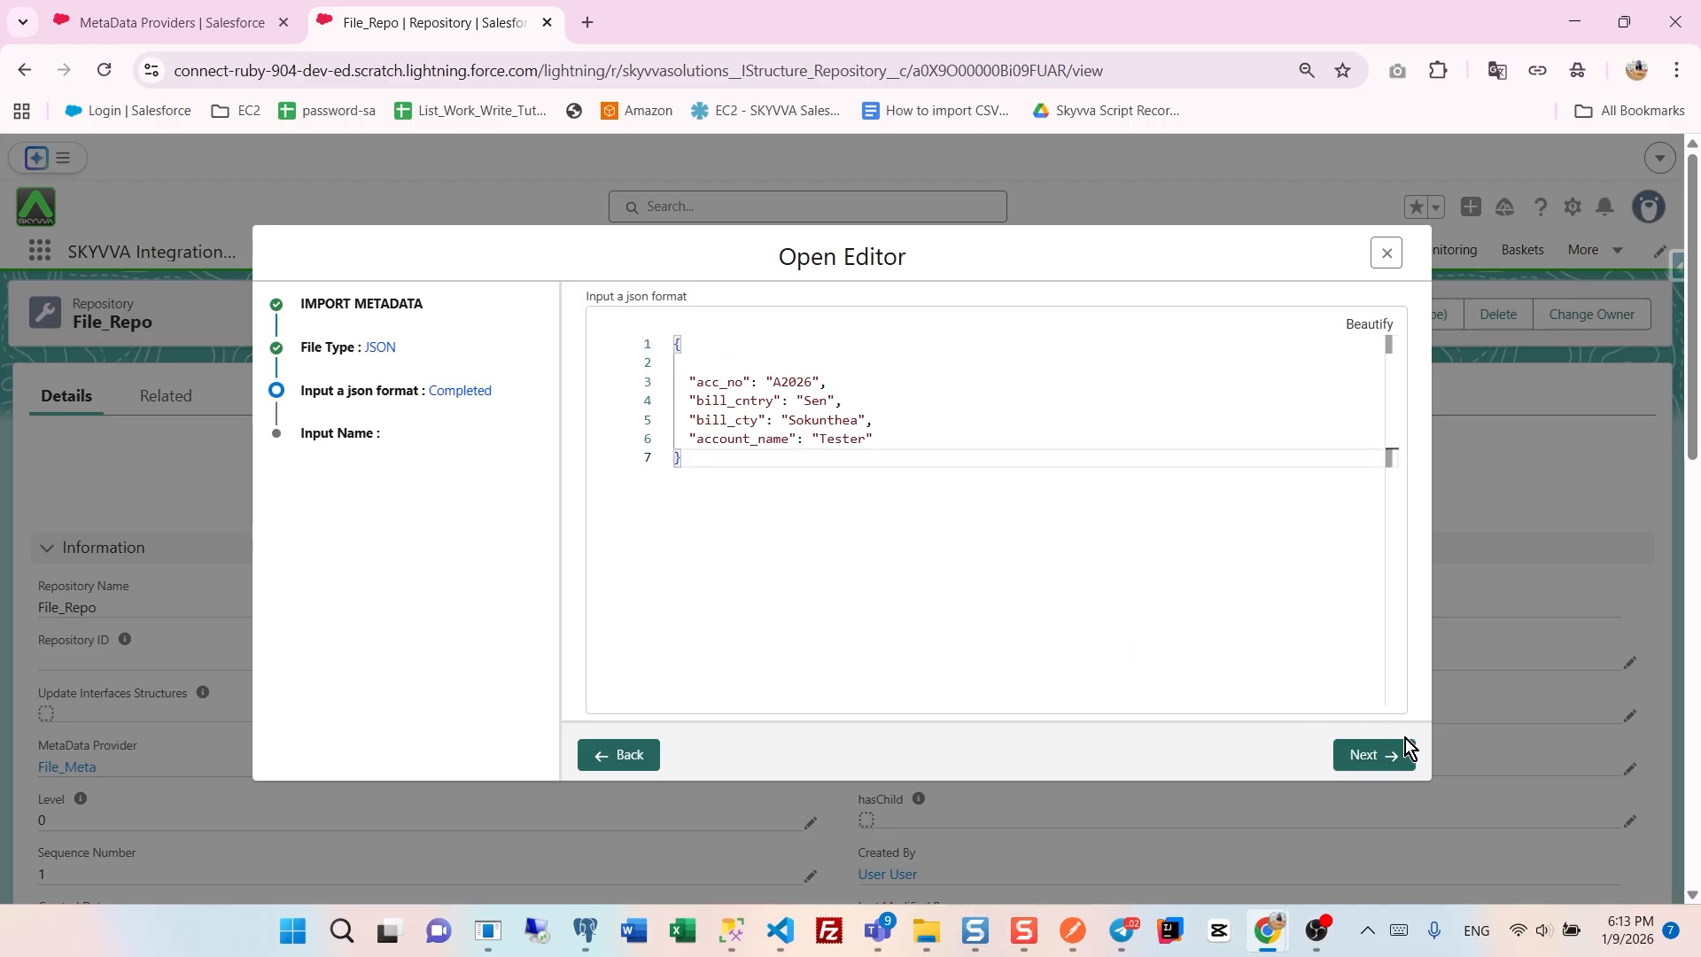
{"action": "left_click", "coordinate": [1381, 754]}
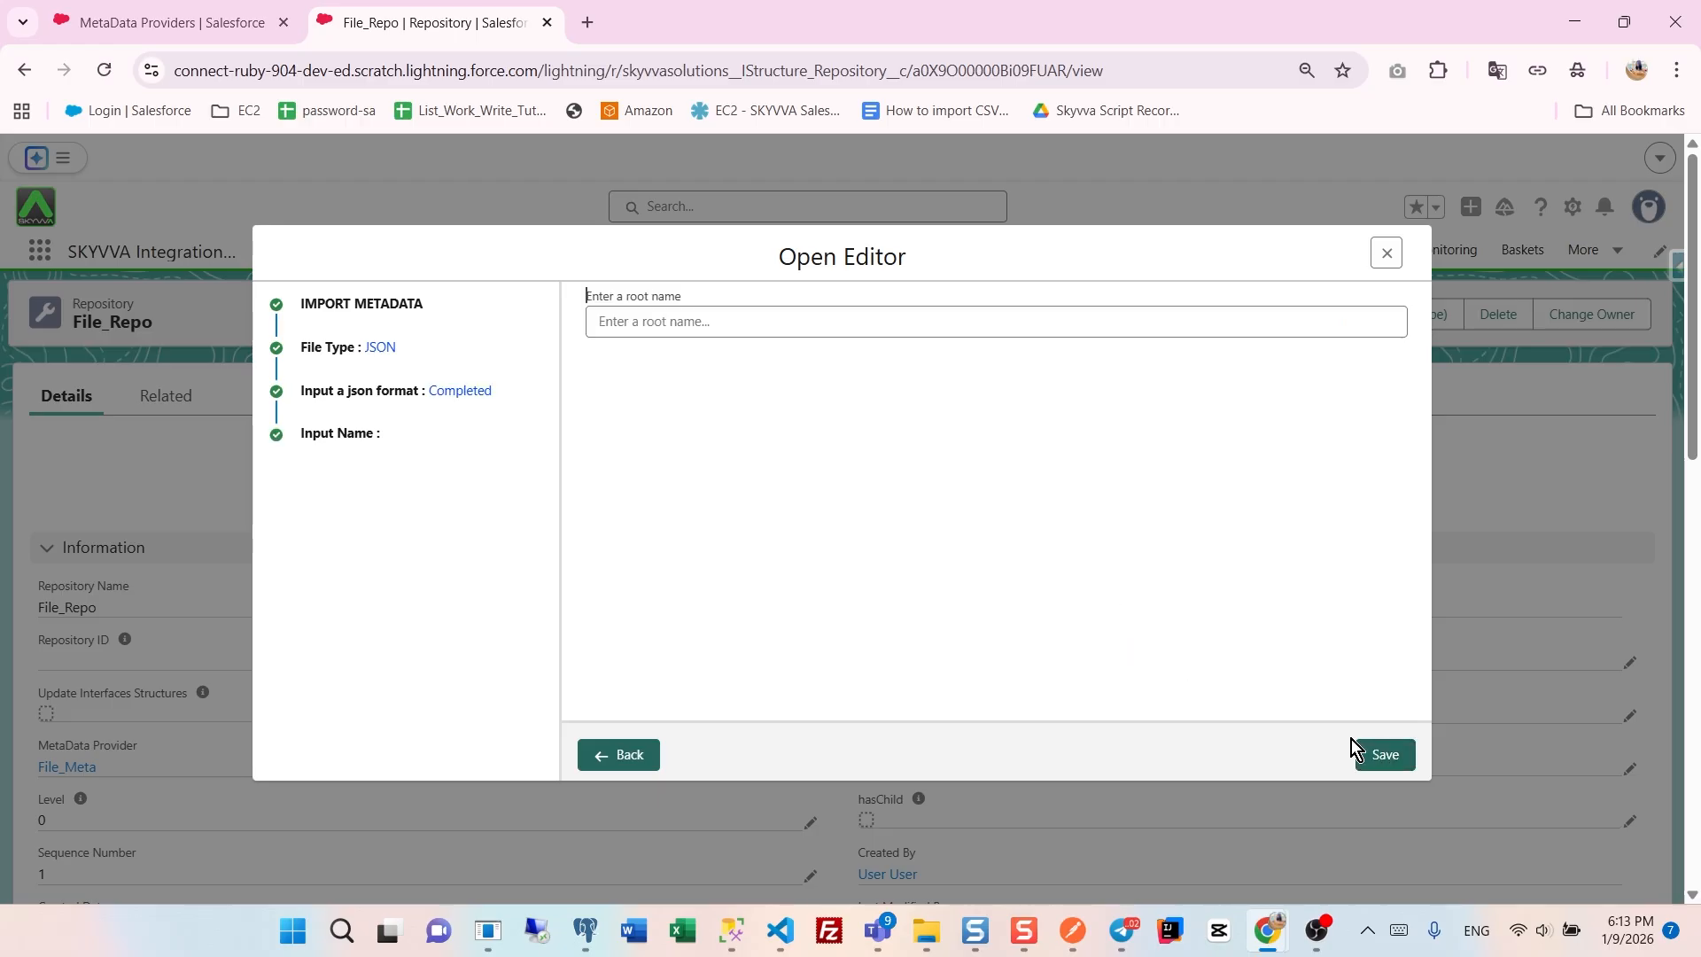
{"action": "left_click", "coordinate": [669, 321]}
{"action": "left_click", "coordinate": [796, 371]}
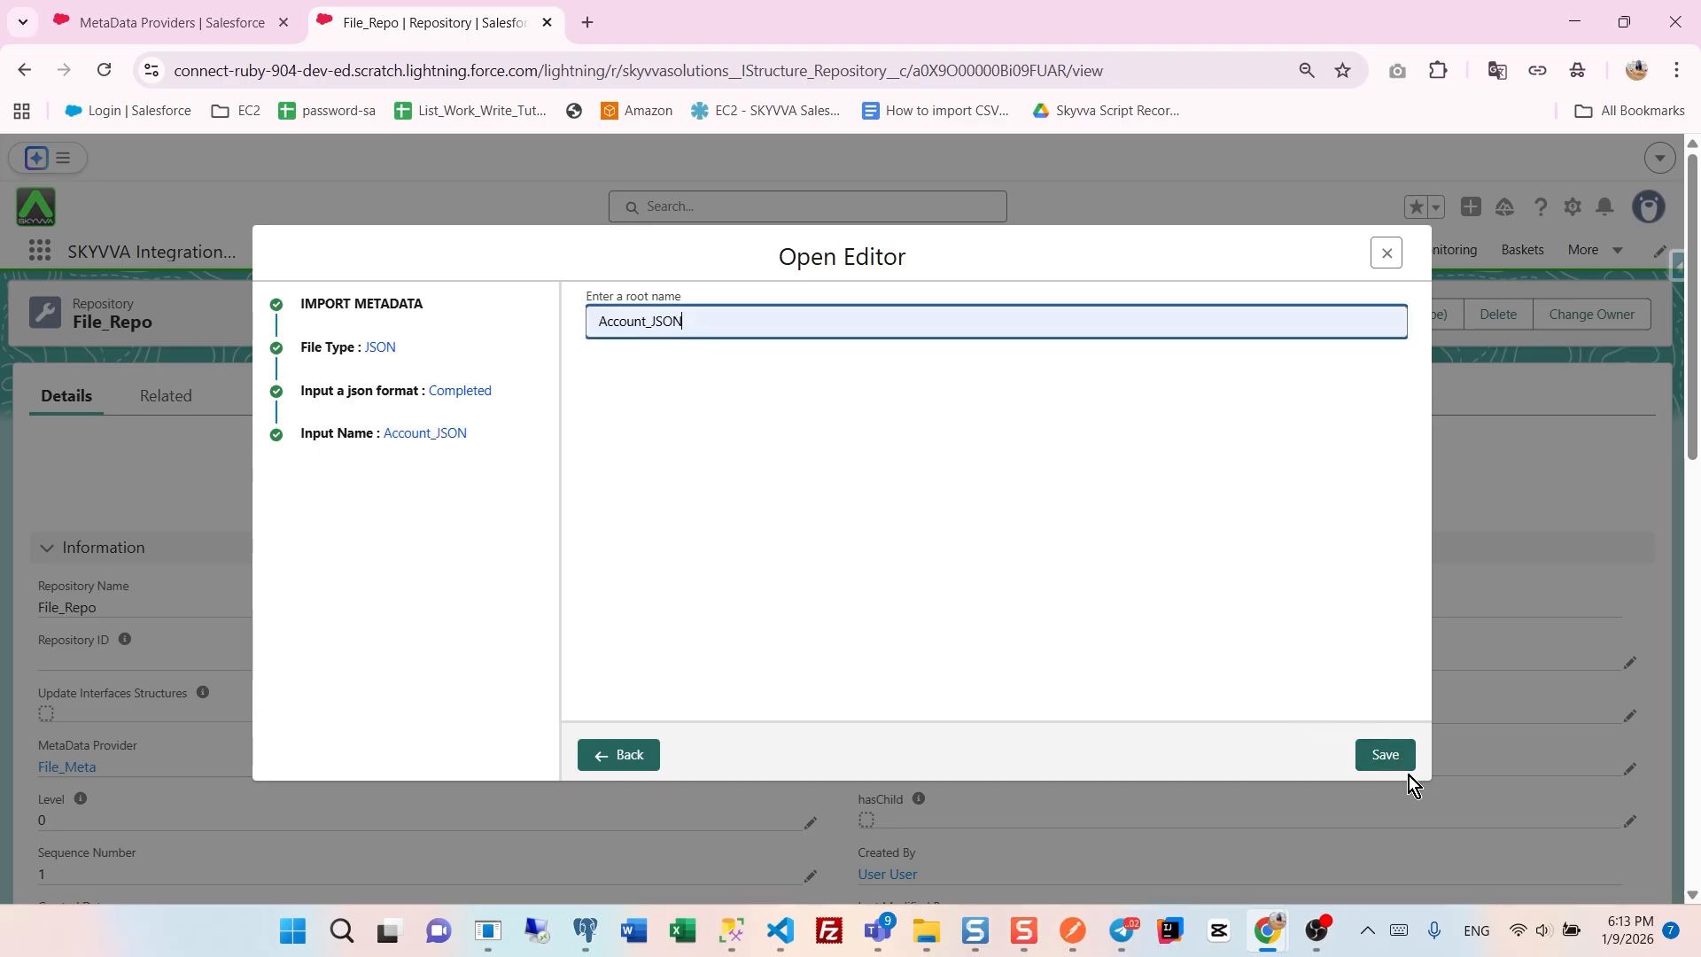
{"action": "left_click", "coordinate": [1379, 755]}
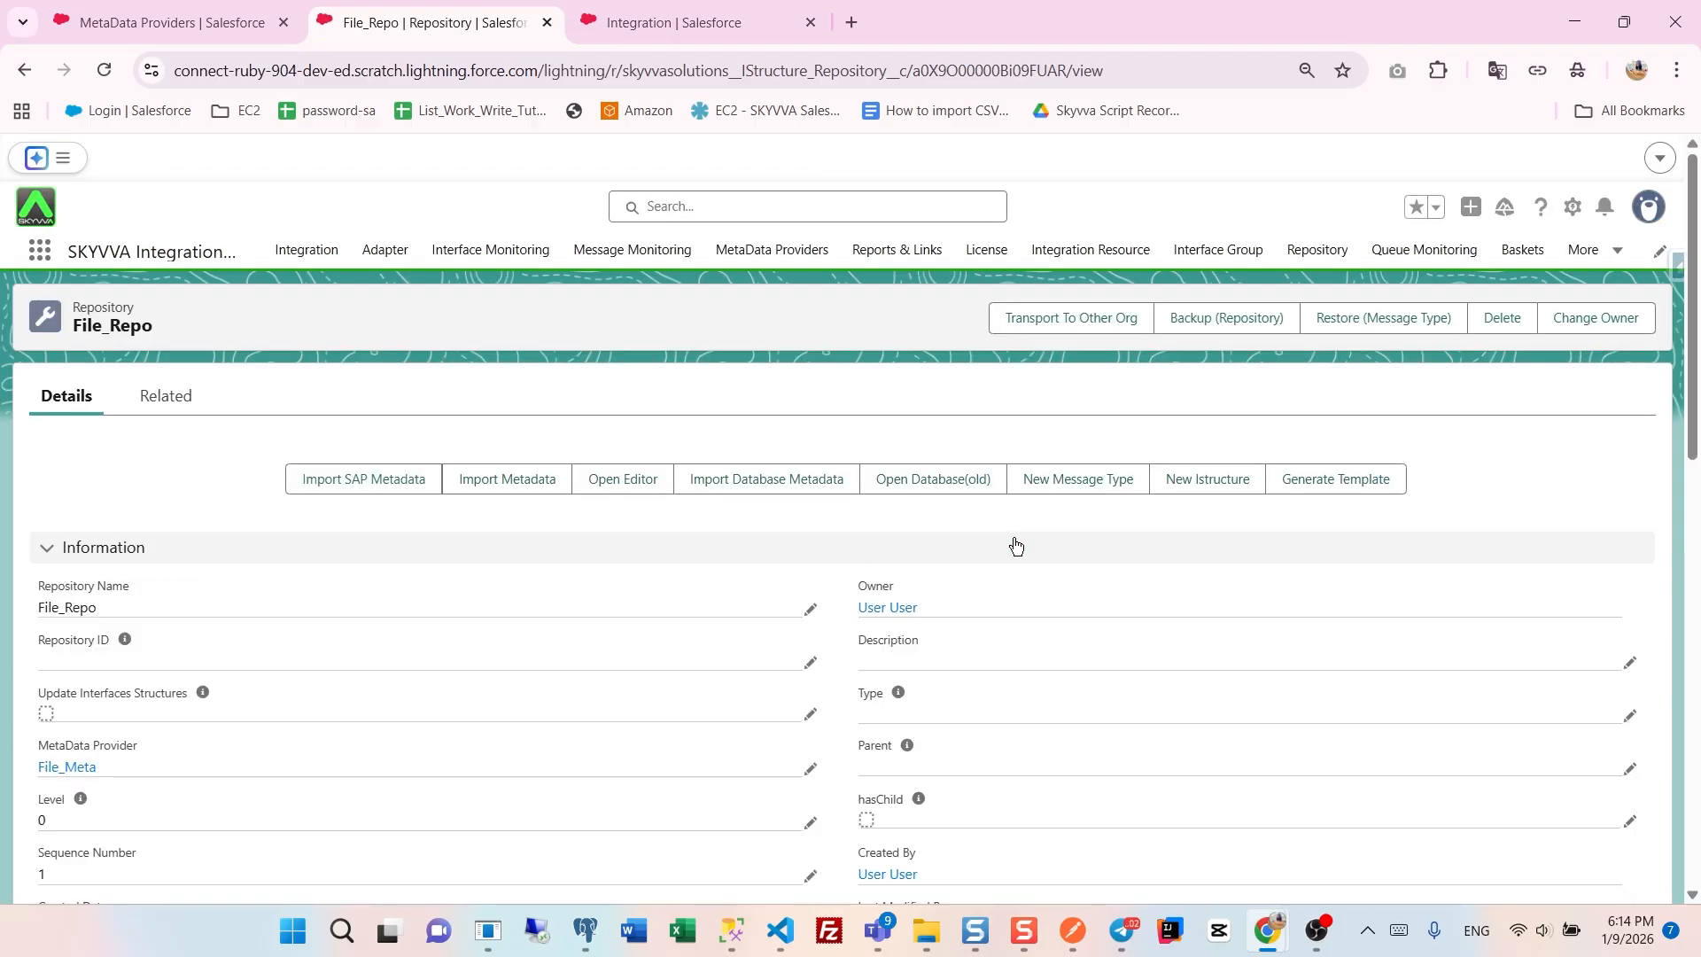
{"action": "scroll", "coordinate": [429, 636], "scroll_direction": "down", "scroll_amount": 3}
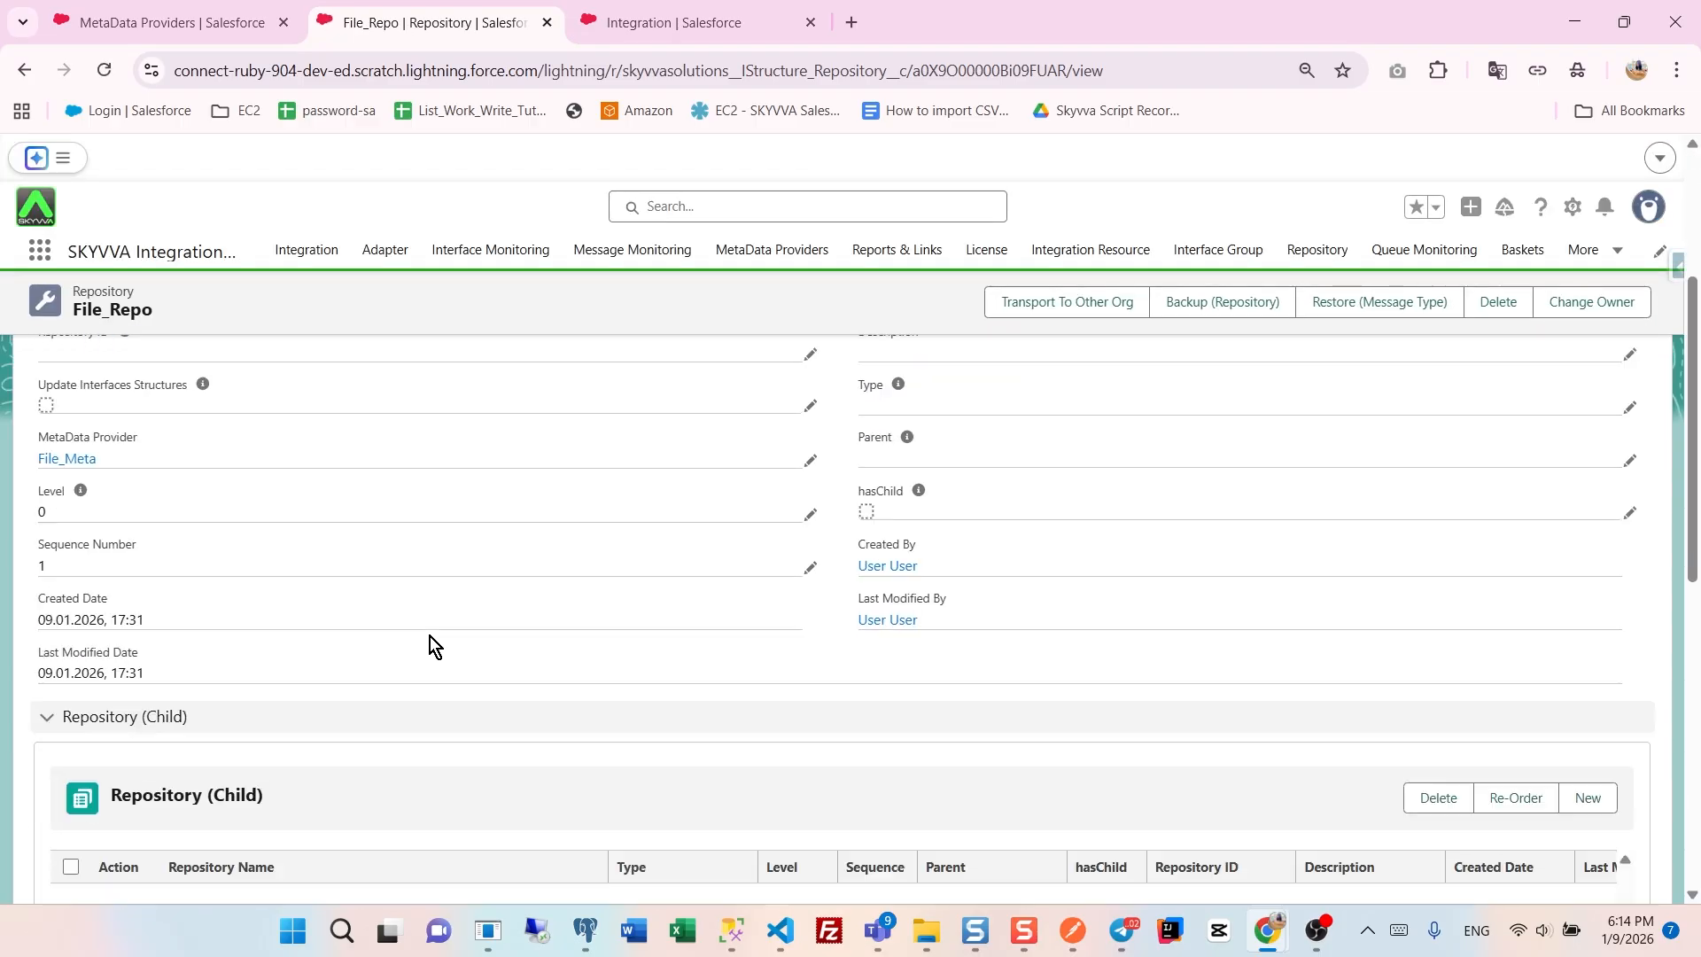
{"action": "scroll", "coordinate": [429, 636], "scroll_direction": "down", "scroll_amount": 6}
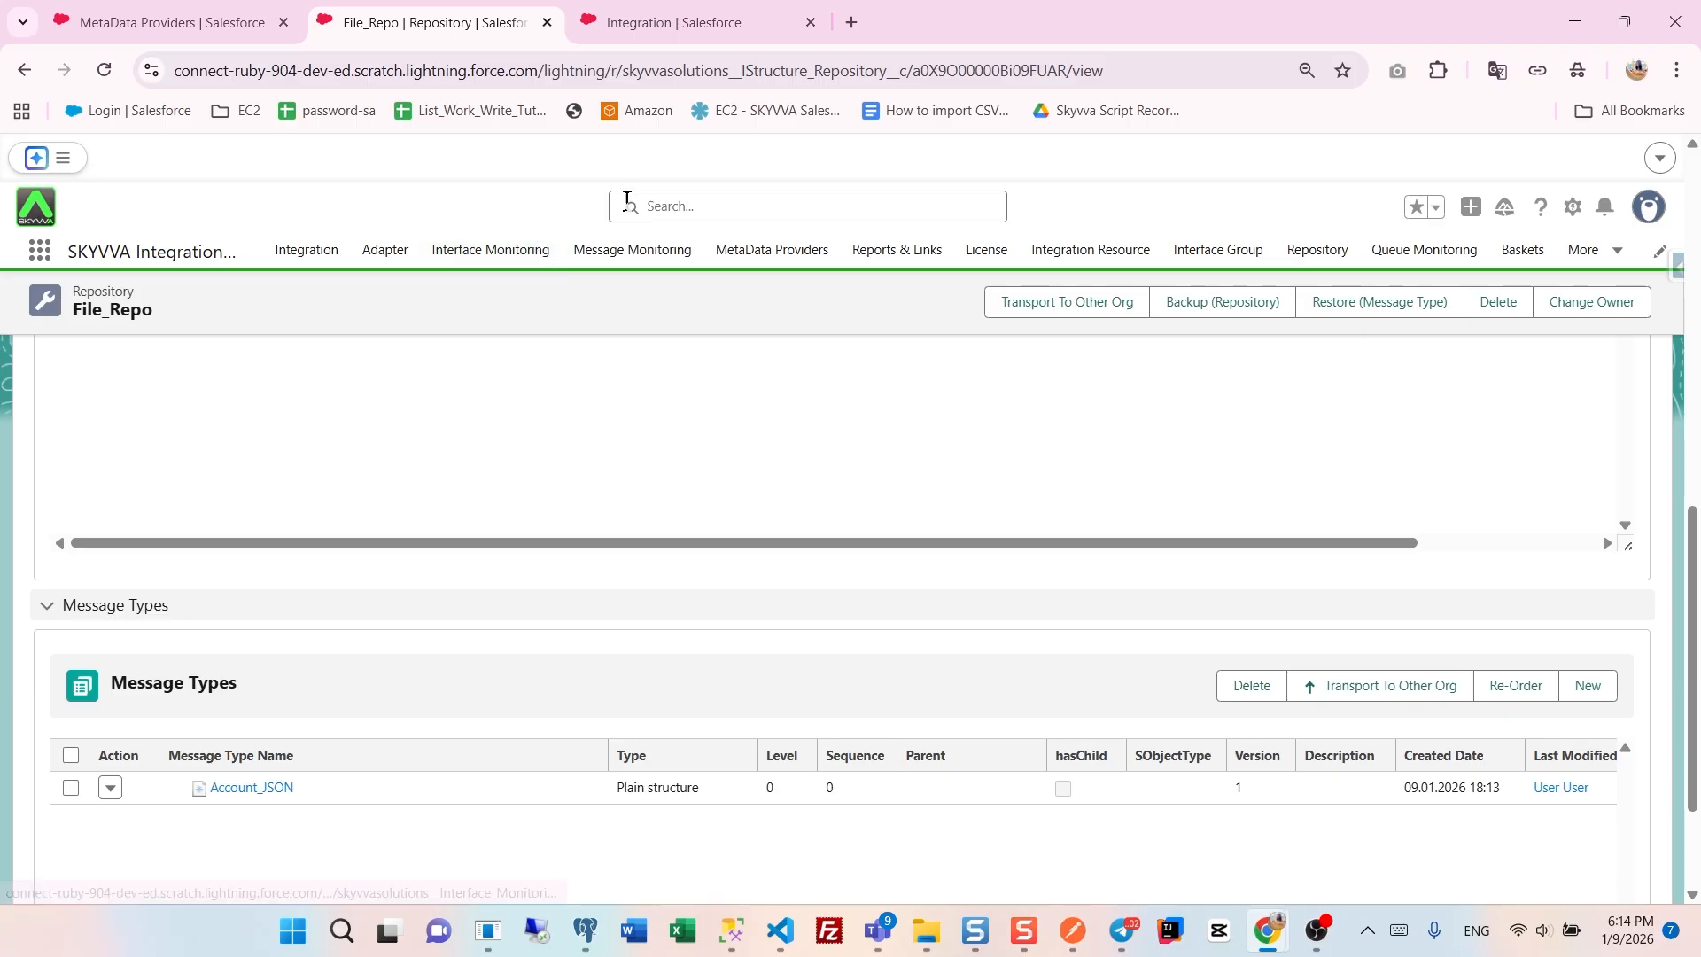
- Open Thea_Integration's Interfaces list and start a new interface
{"action": "left_click", "coordinate": [658, 28]}
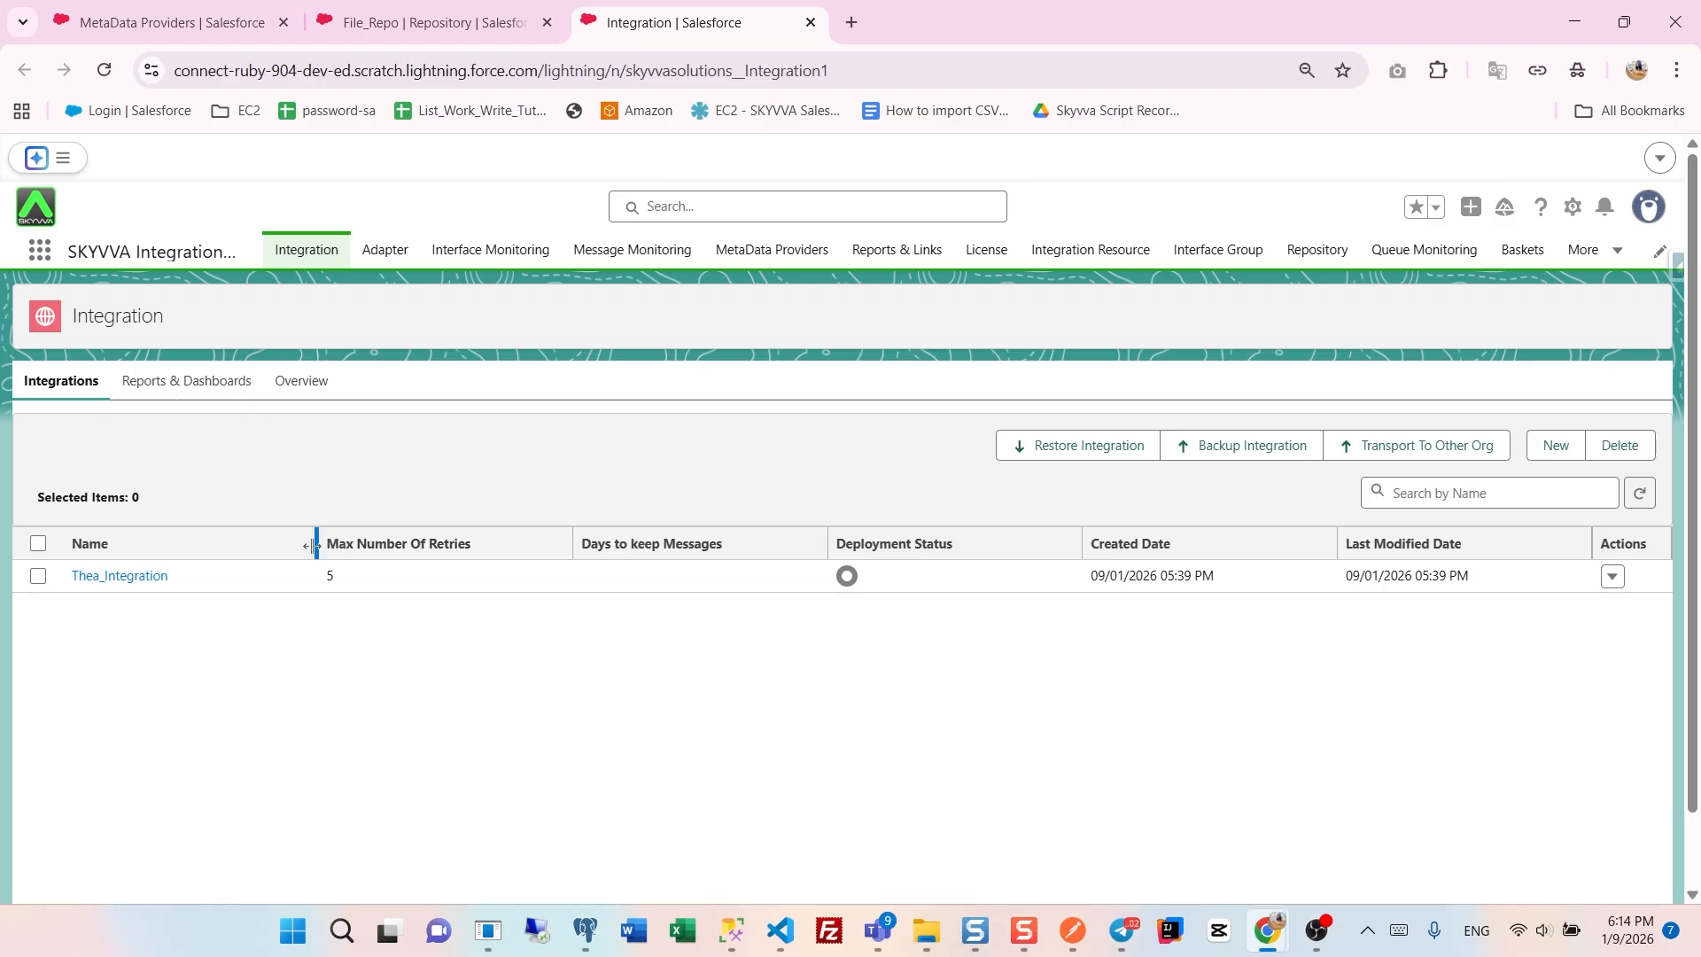
{"action": "left_click", "coordinate": [144, 576]}
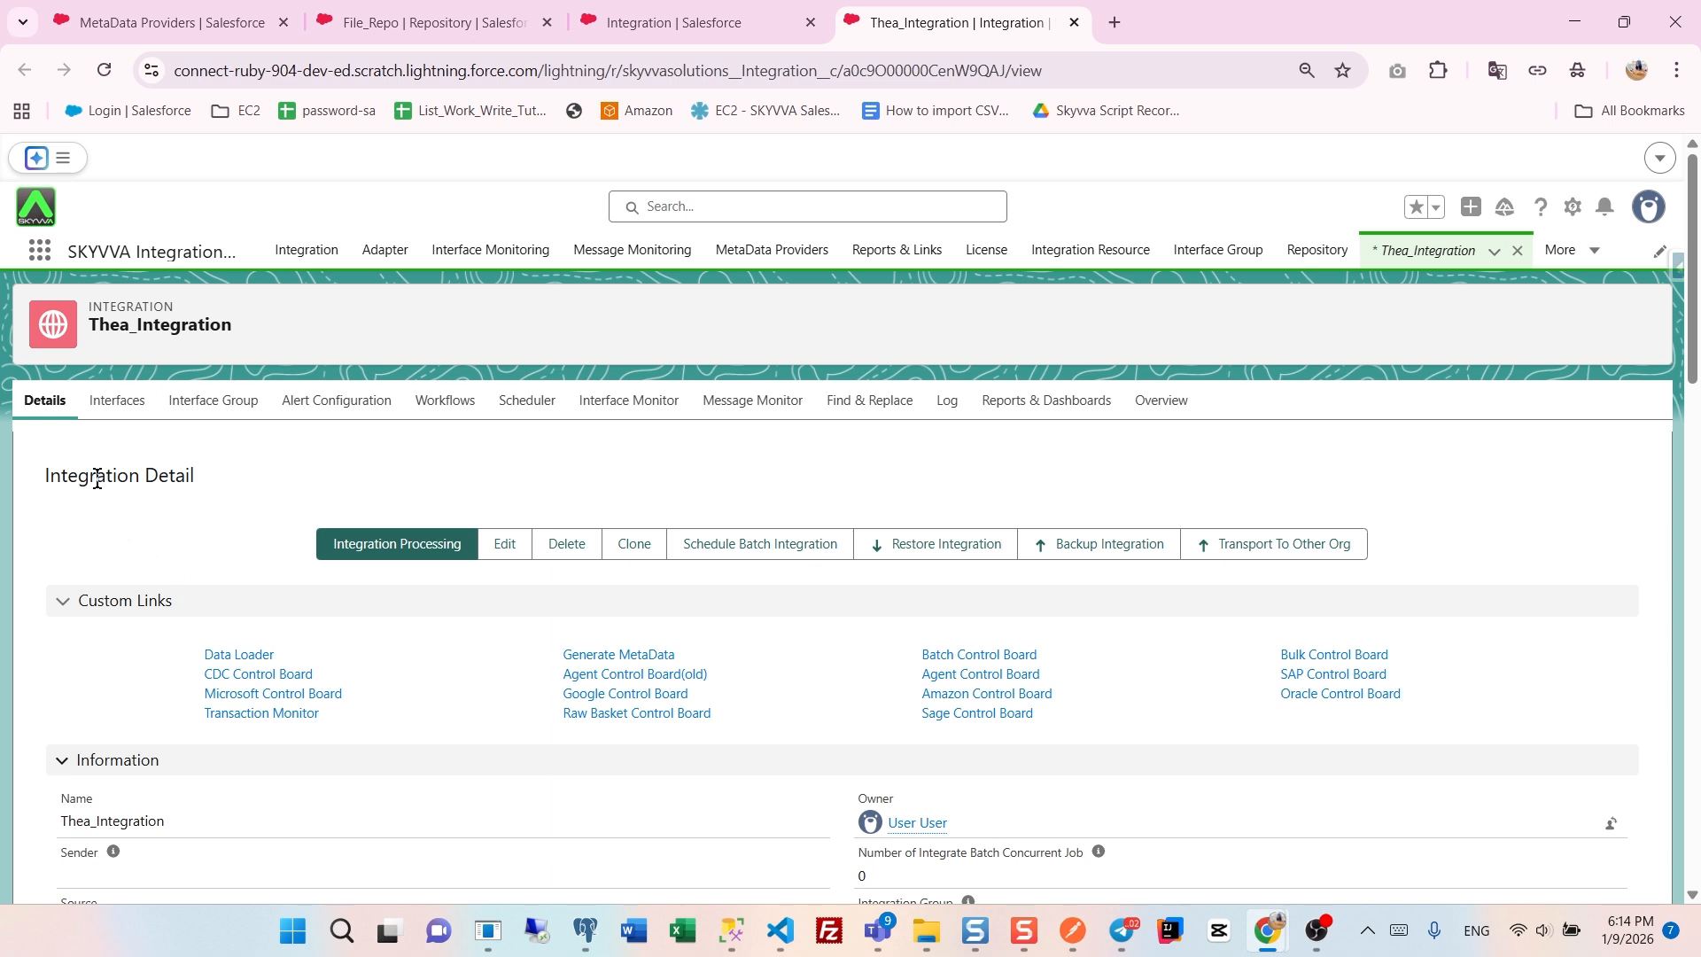
{"action": "left_click", "coordinate": [110, 403]}
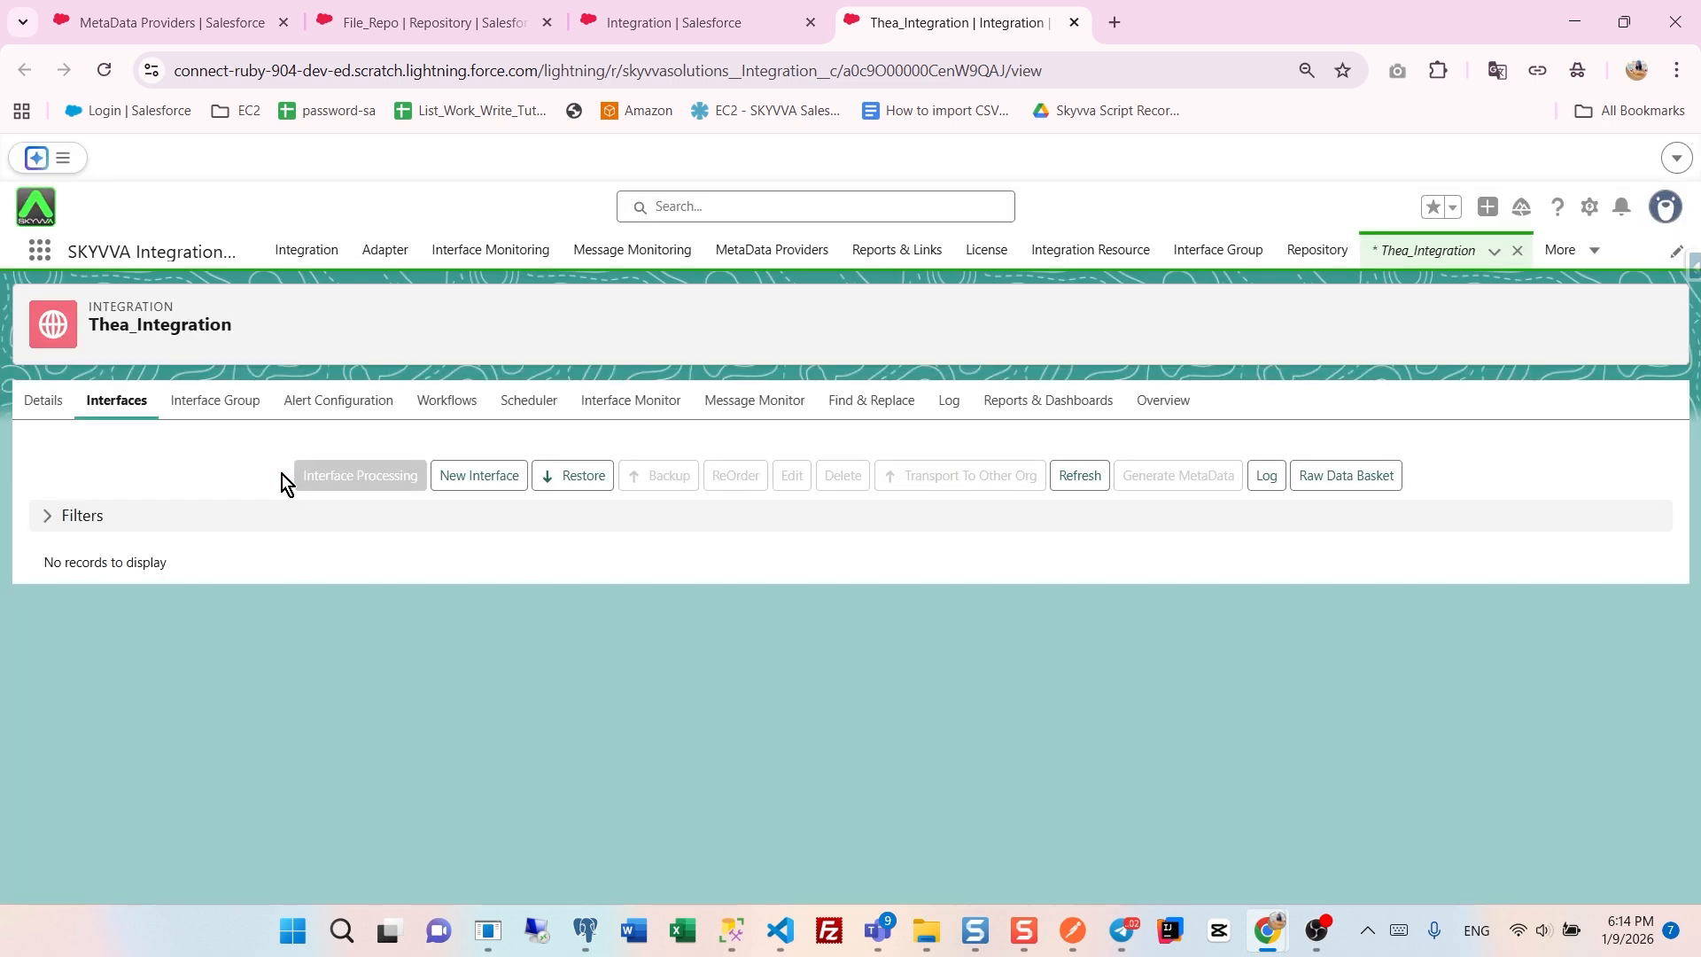
{"action": "left_click", "coordinate": [493, 477]}
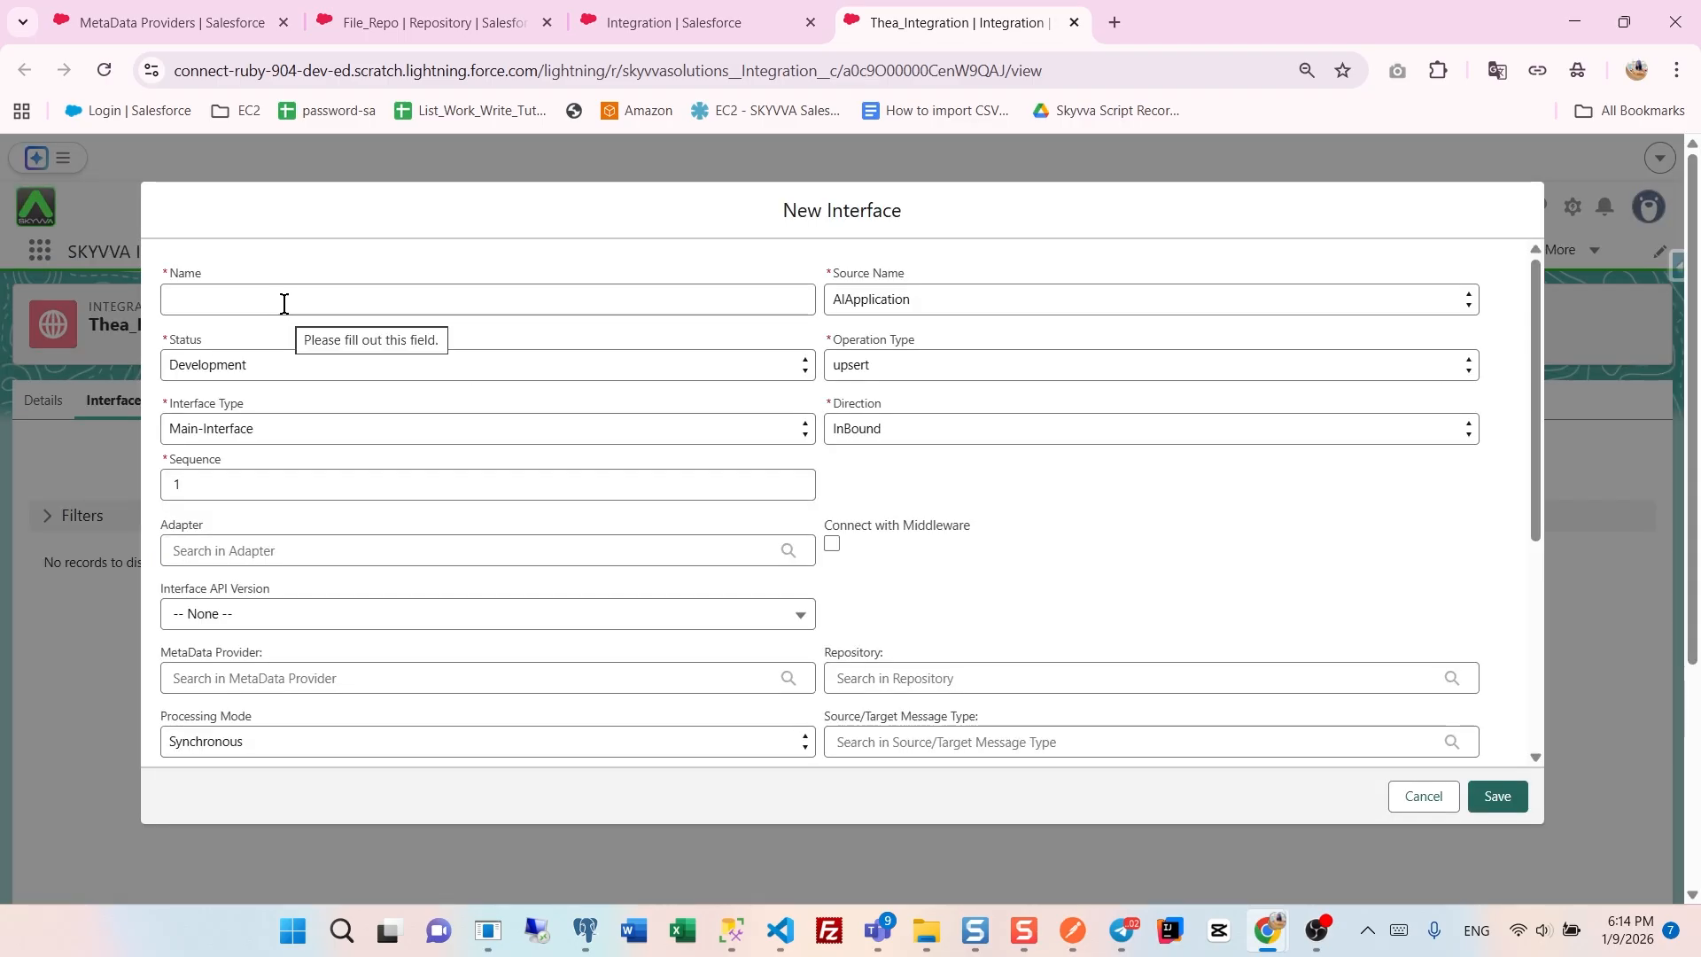
- Name the interface 'Internal Mapping': source Account, upsert, InBound, status Deployed, API version V3
{"action": "left_click", "coordinate": [283, 299]}
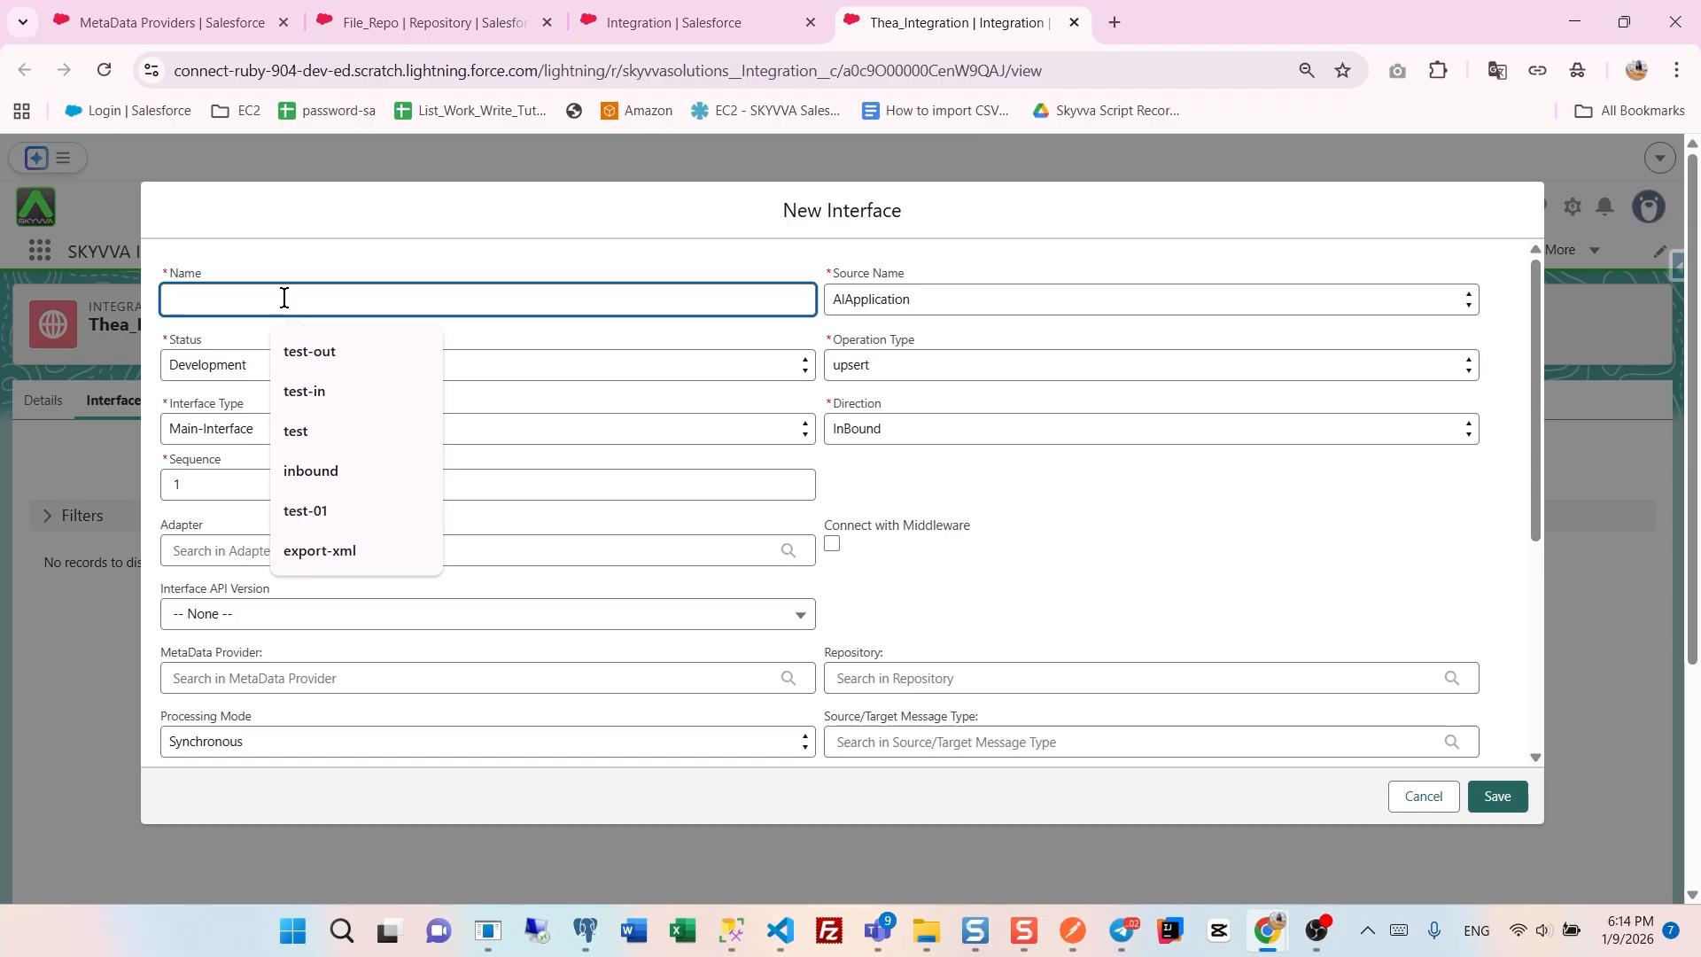
{"action": "type", "text": "Internal Mapping"}
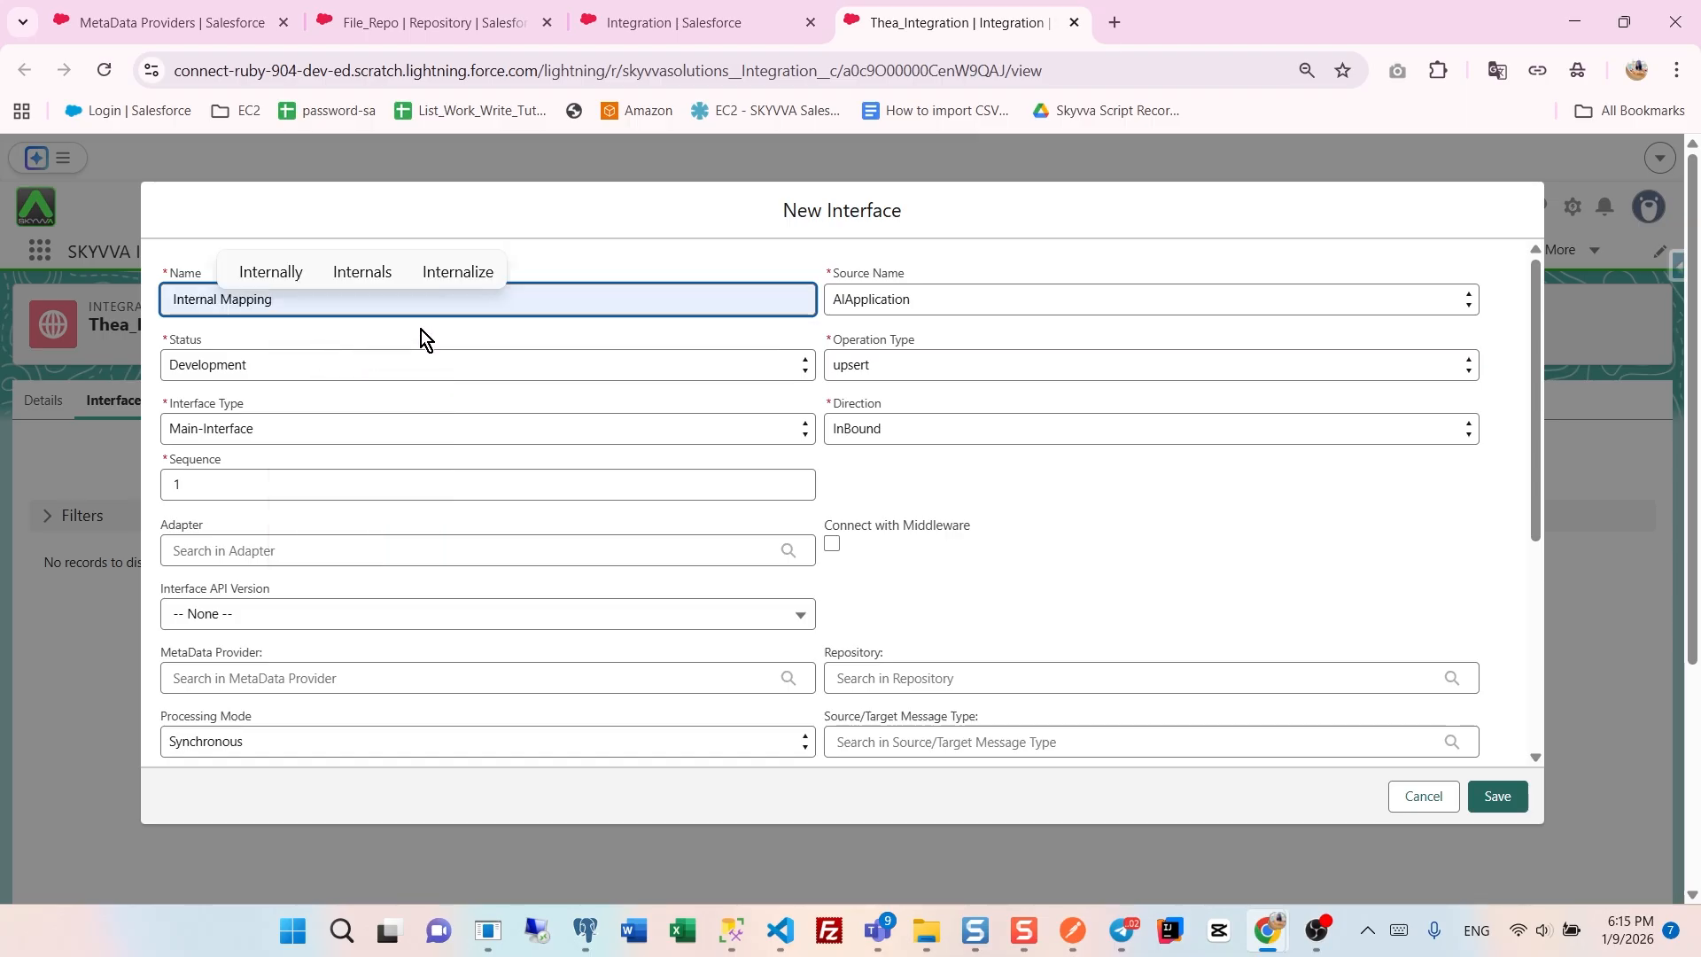
{"action": "left_click", "coordinate": [875, 306]}
{"action": "left_click", "coordinate": [846, 808]}
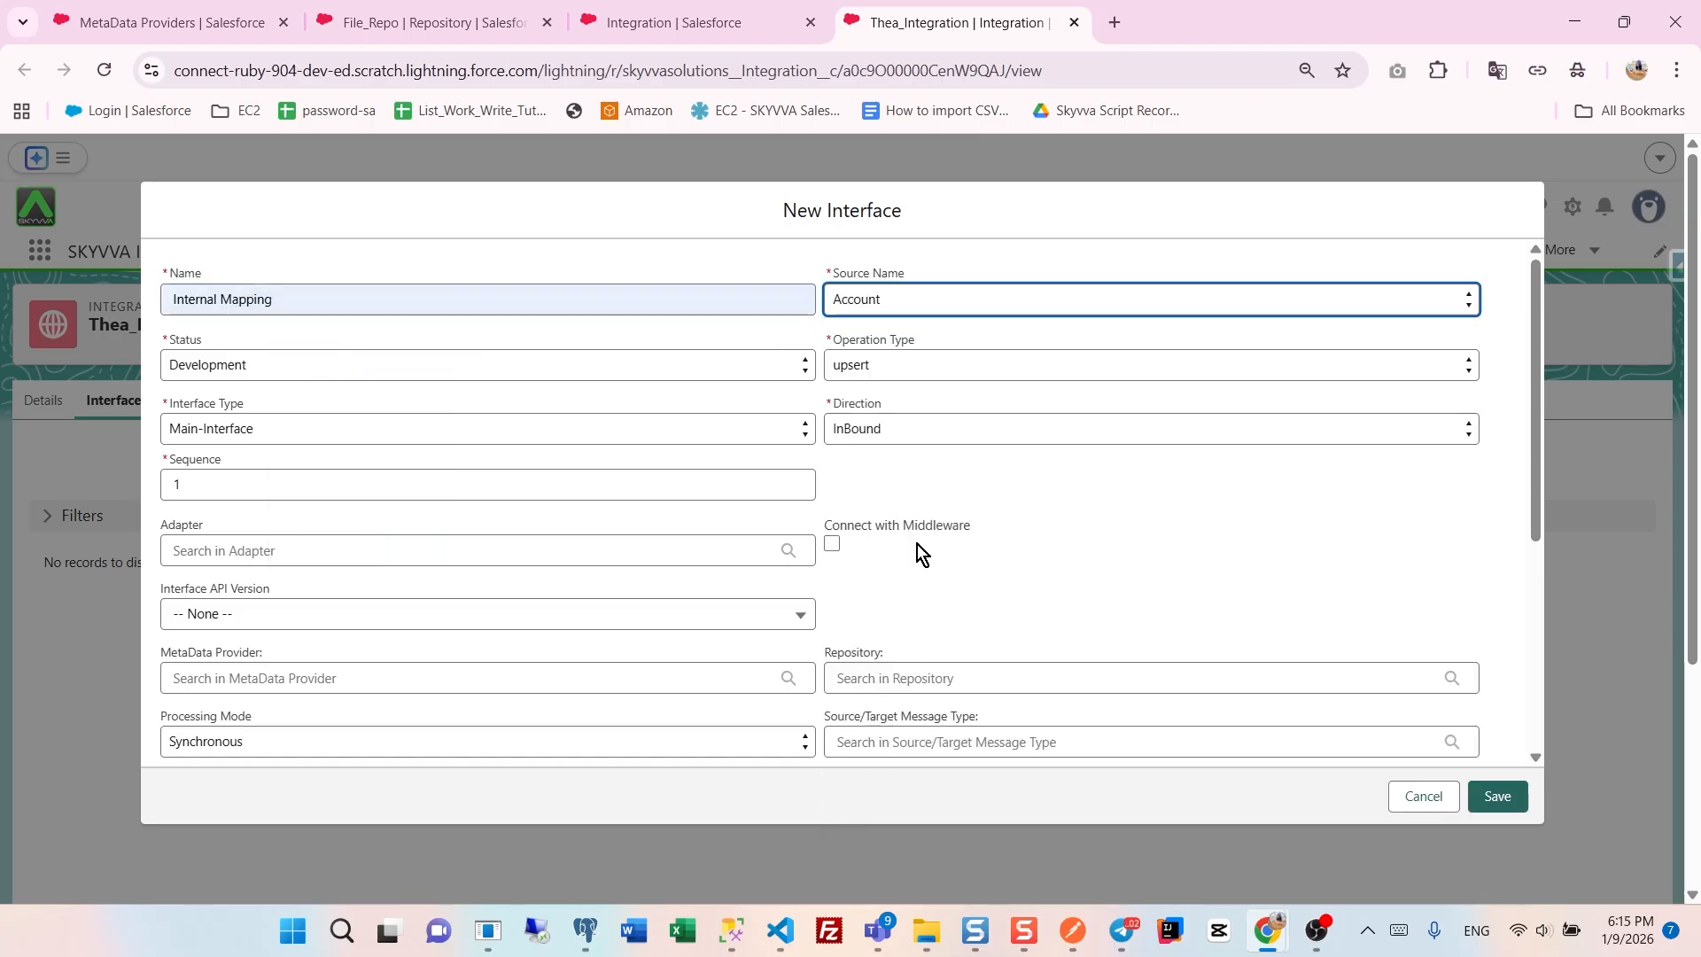
{"action": "left_click", "coordinate": [871, 370]}
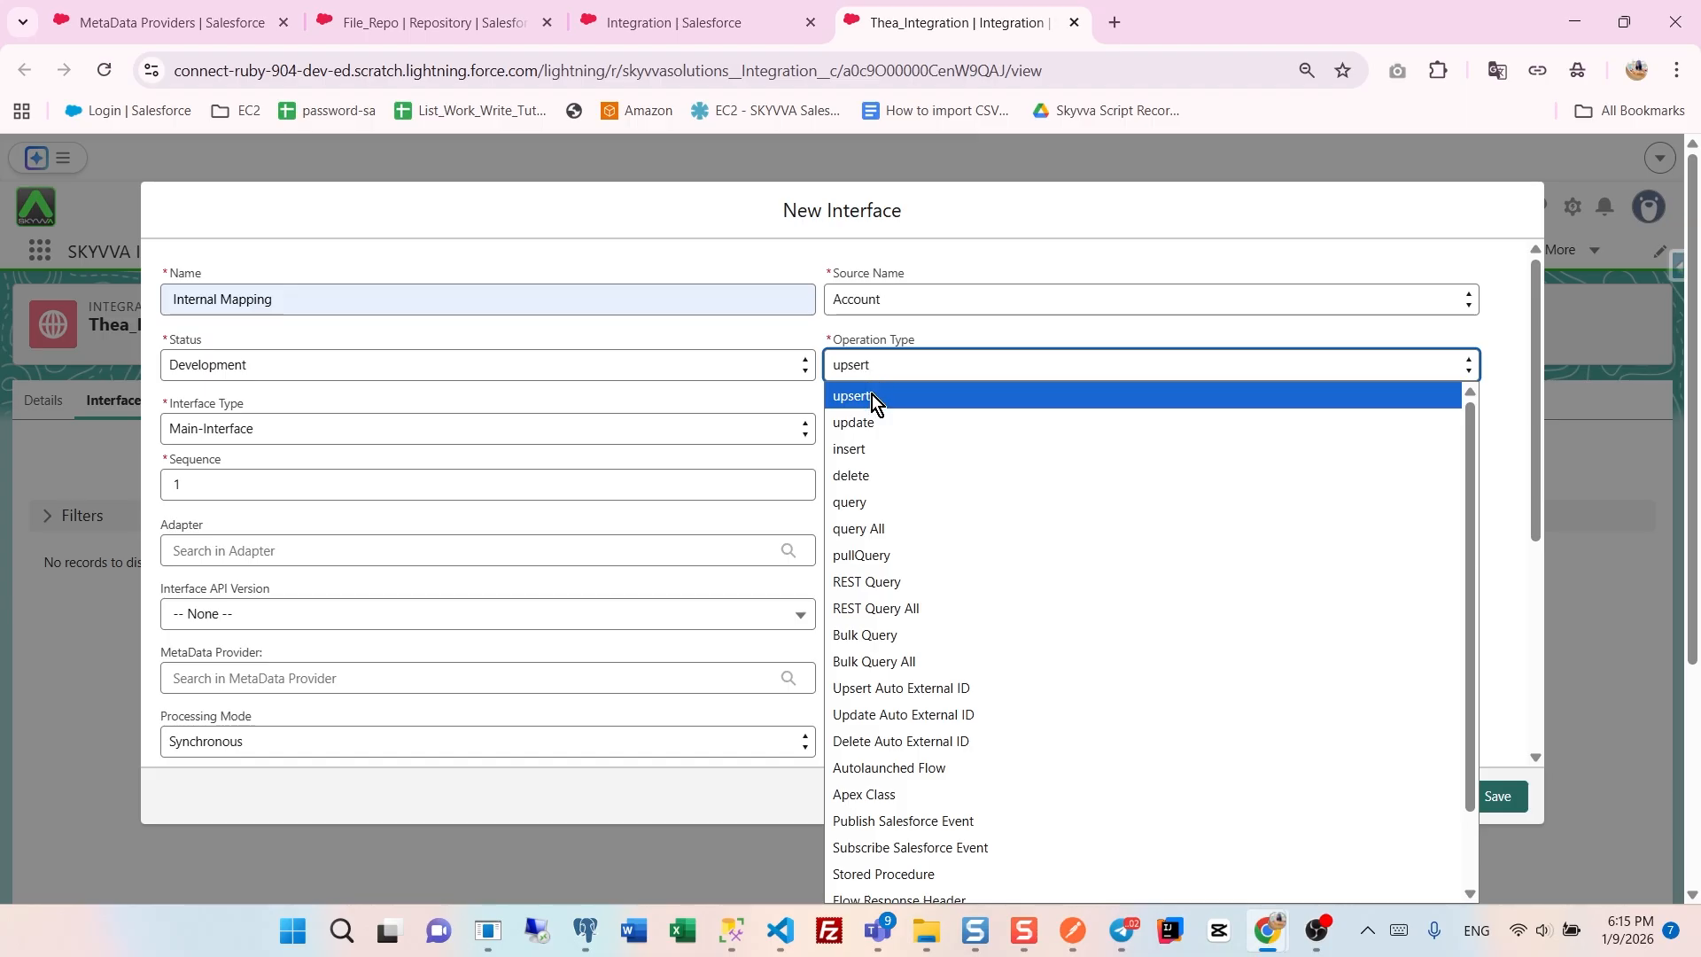
{"action": "left_click", "coordinate": [872, 395]}
{"action": "left_click", "coordinate": [872, 430]}
{"action": "left_click", "coordinate": [869, 457]}
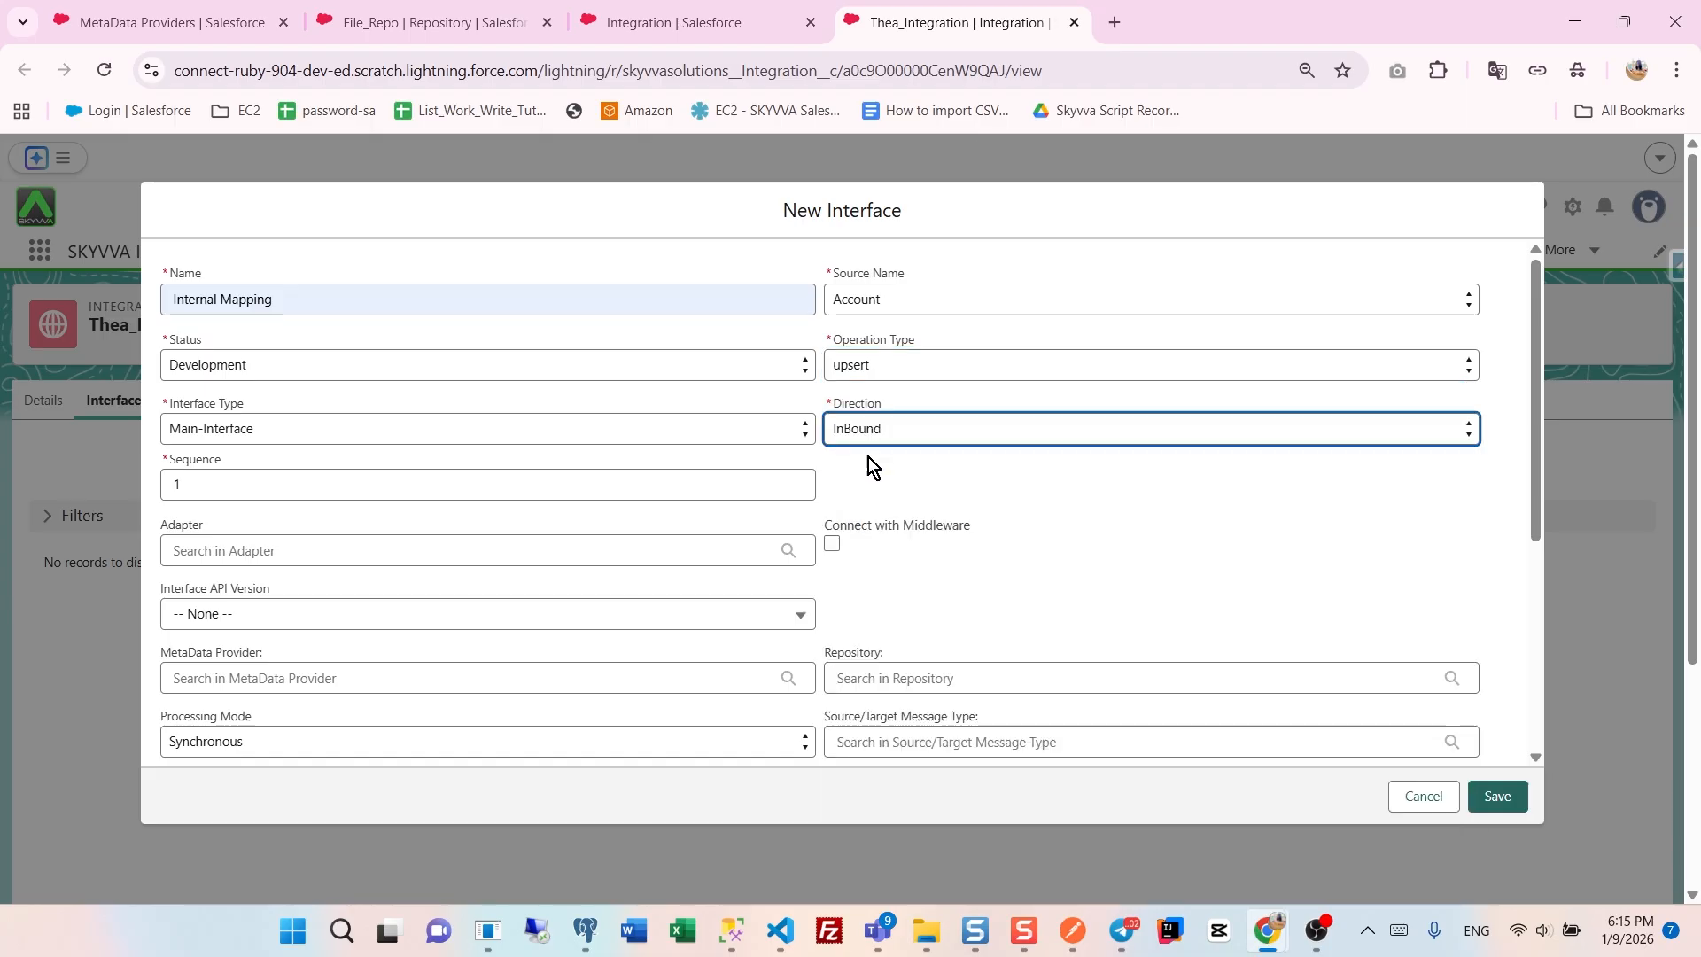
{"action": "left_click", "coordinate": [610, 363]}
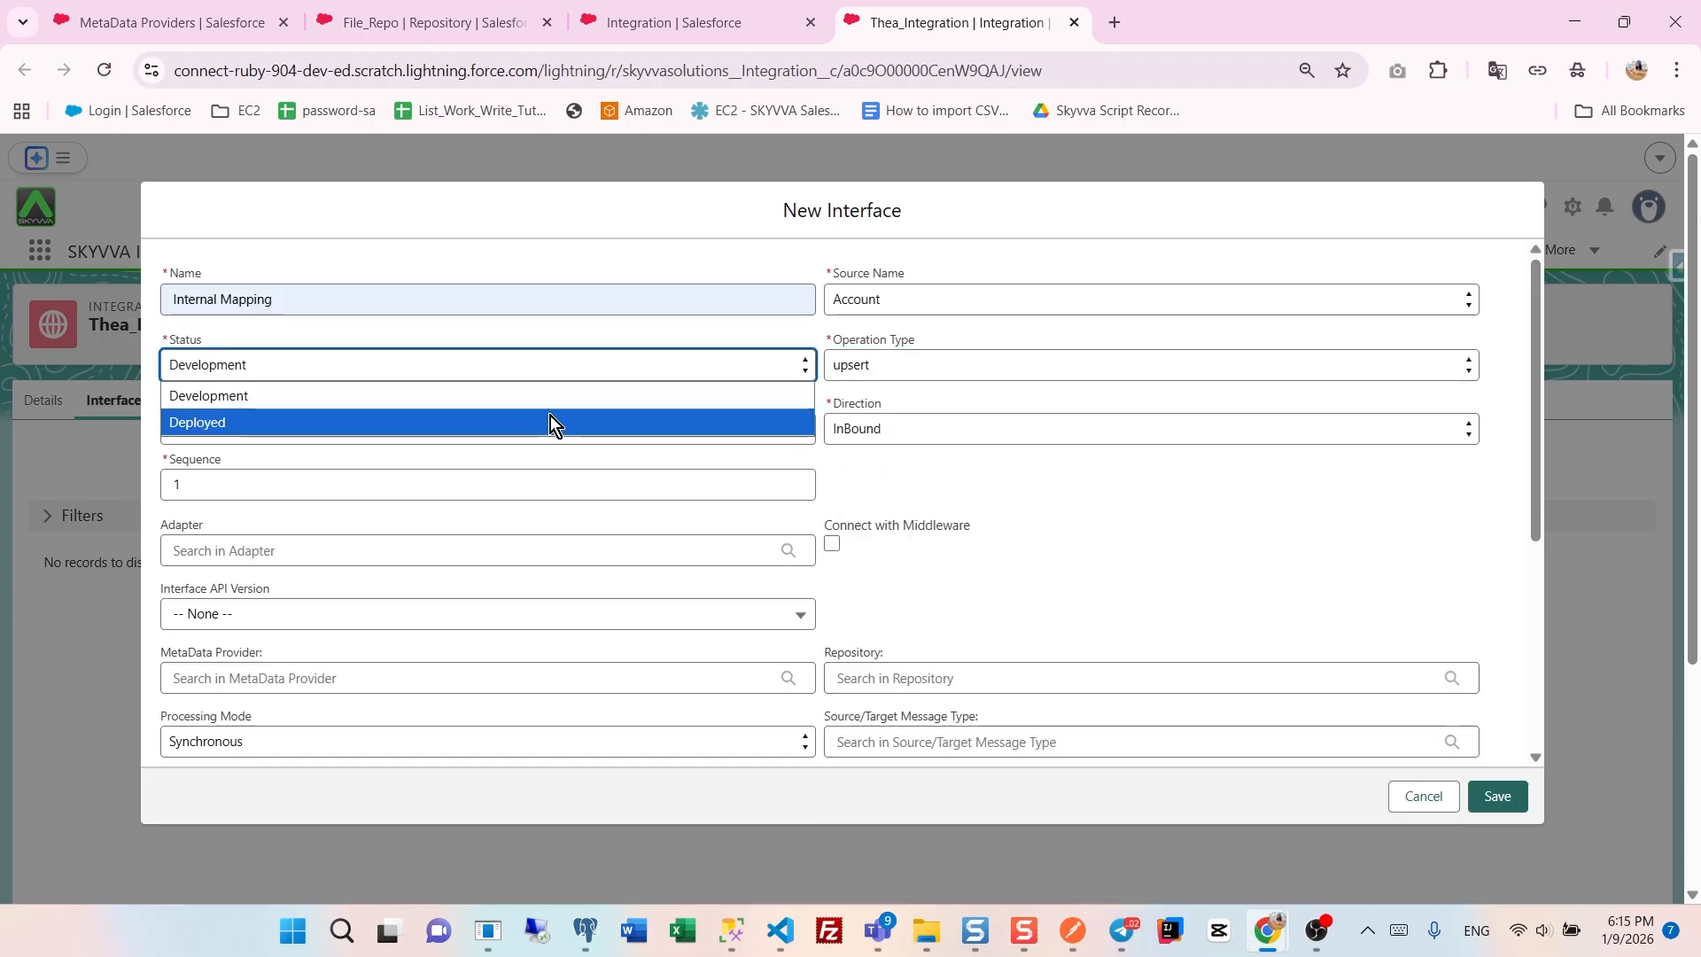
{"action": "left_click", "coordinate": [550, 420]}
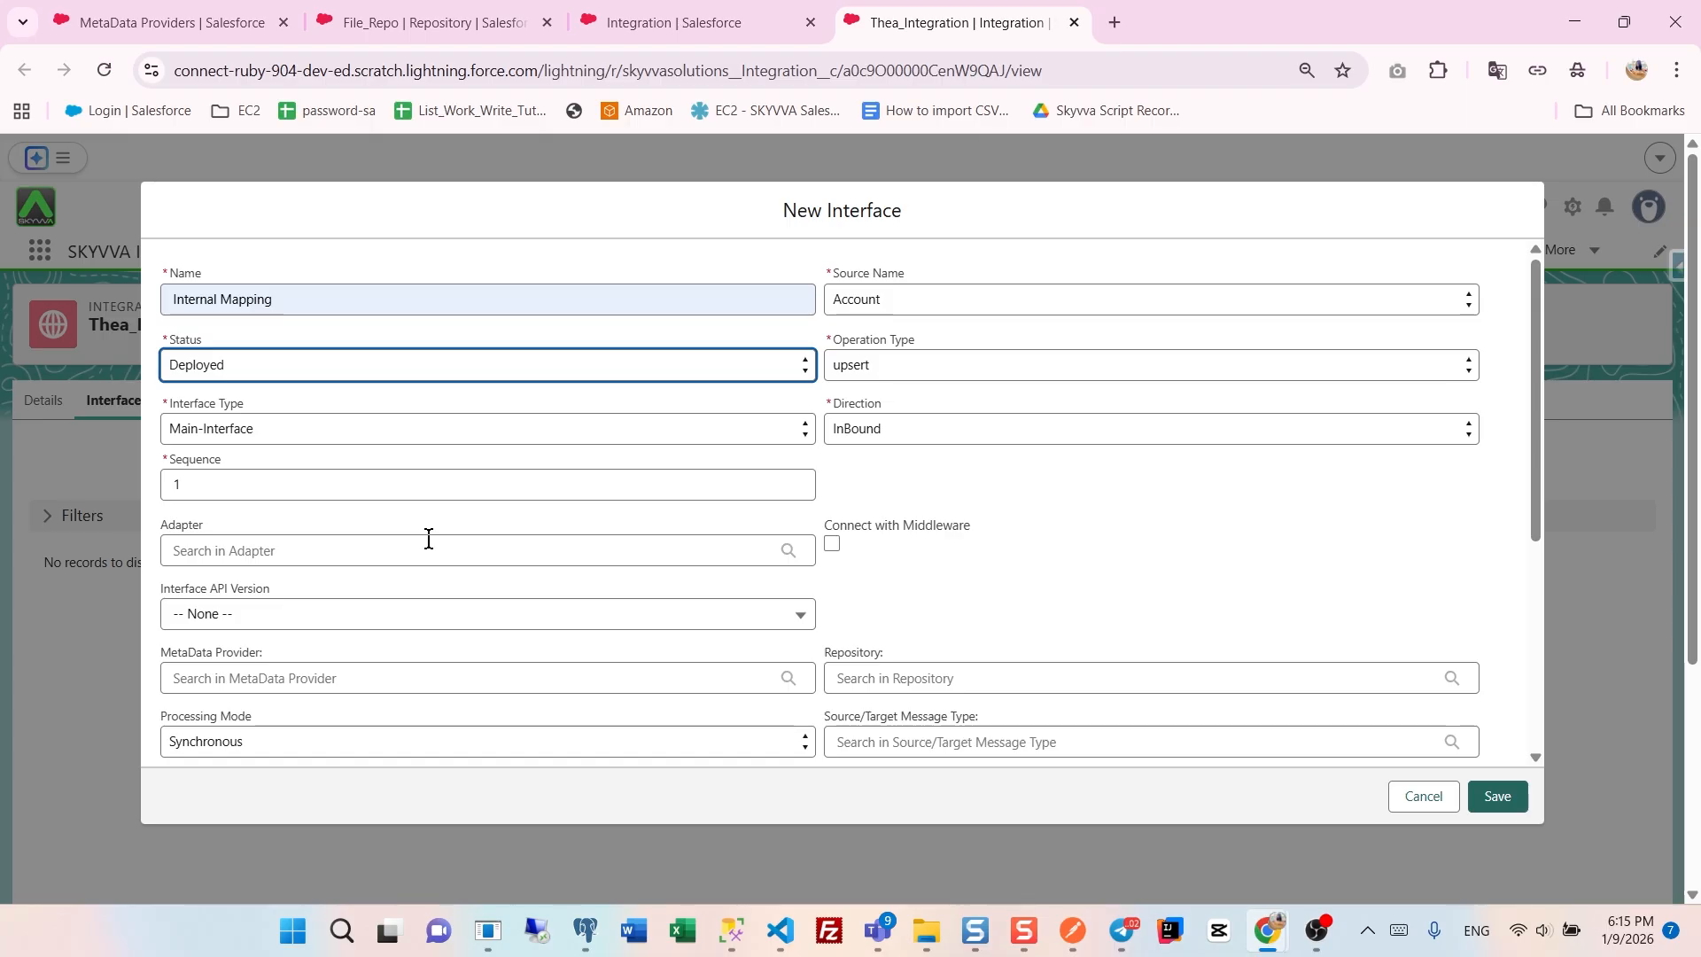
{"action": "left_click", "coordinate": [427, 624]}
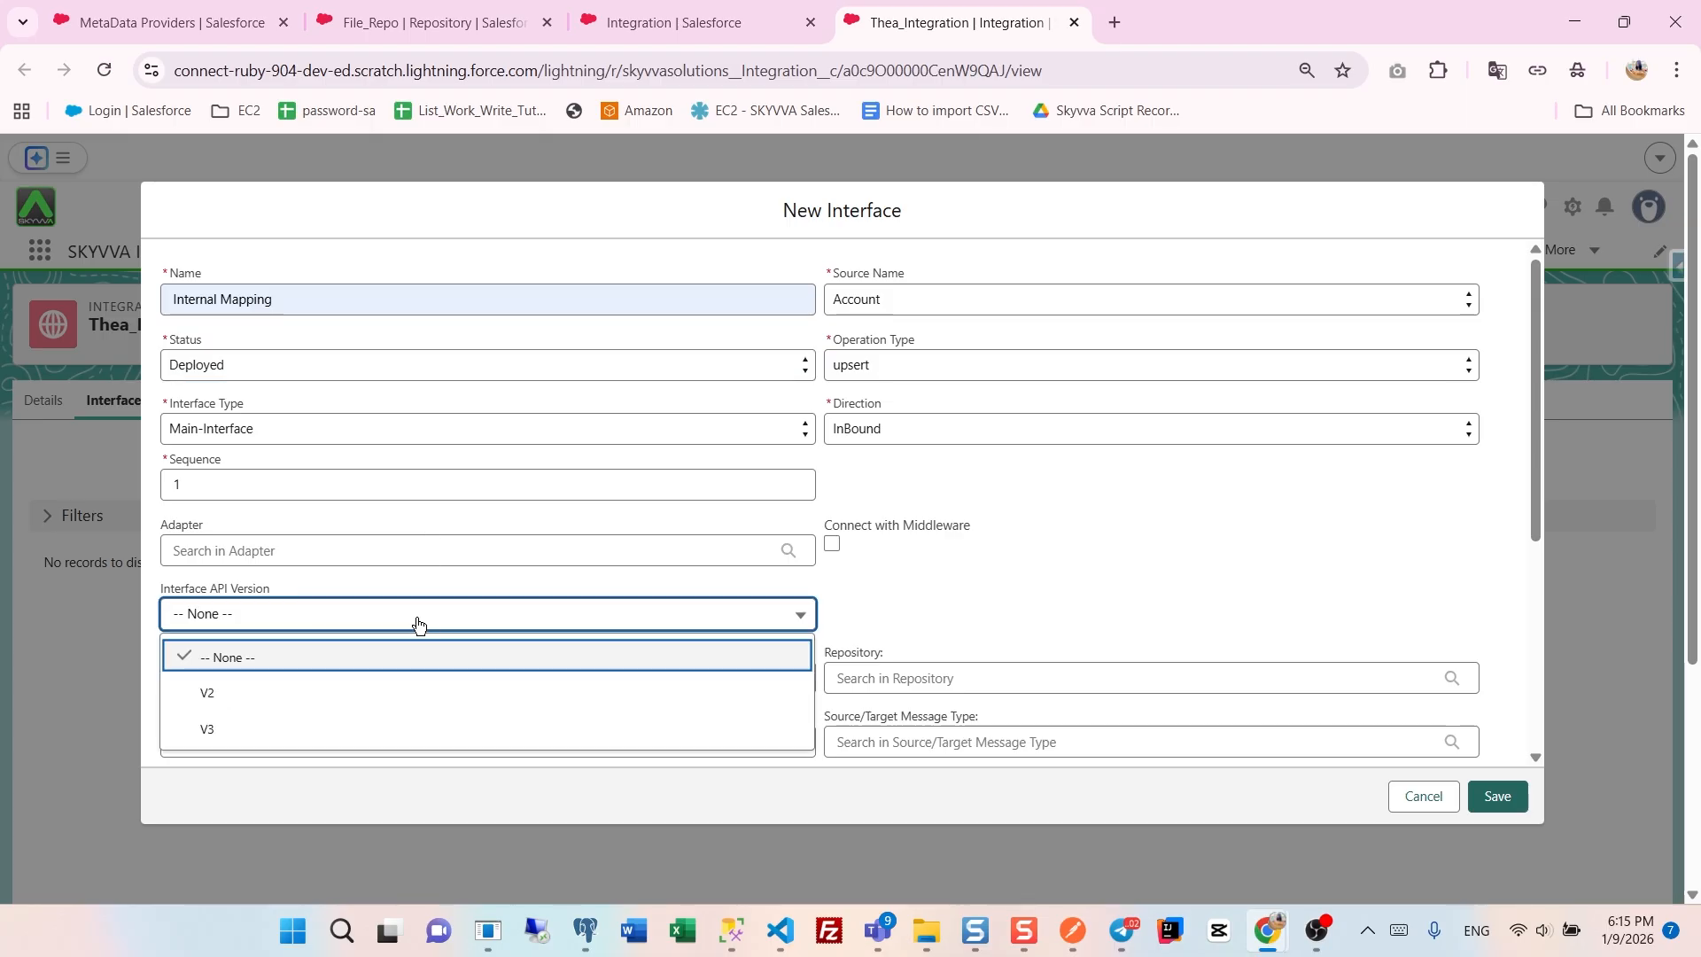
{"action": "left_click", "coordinate": [334, 723]}
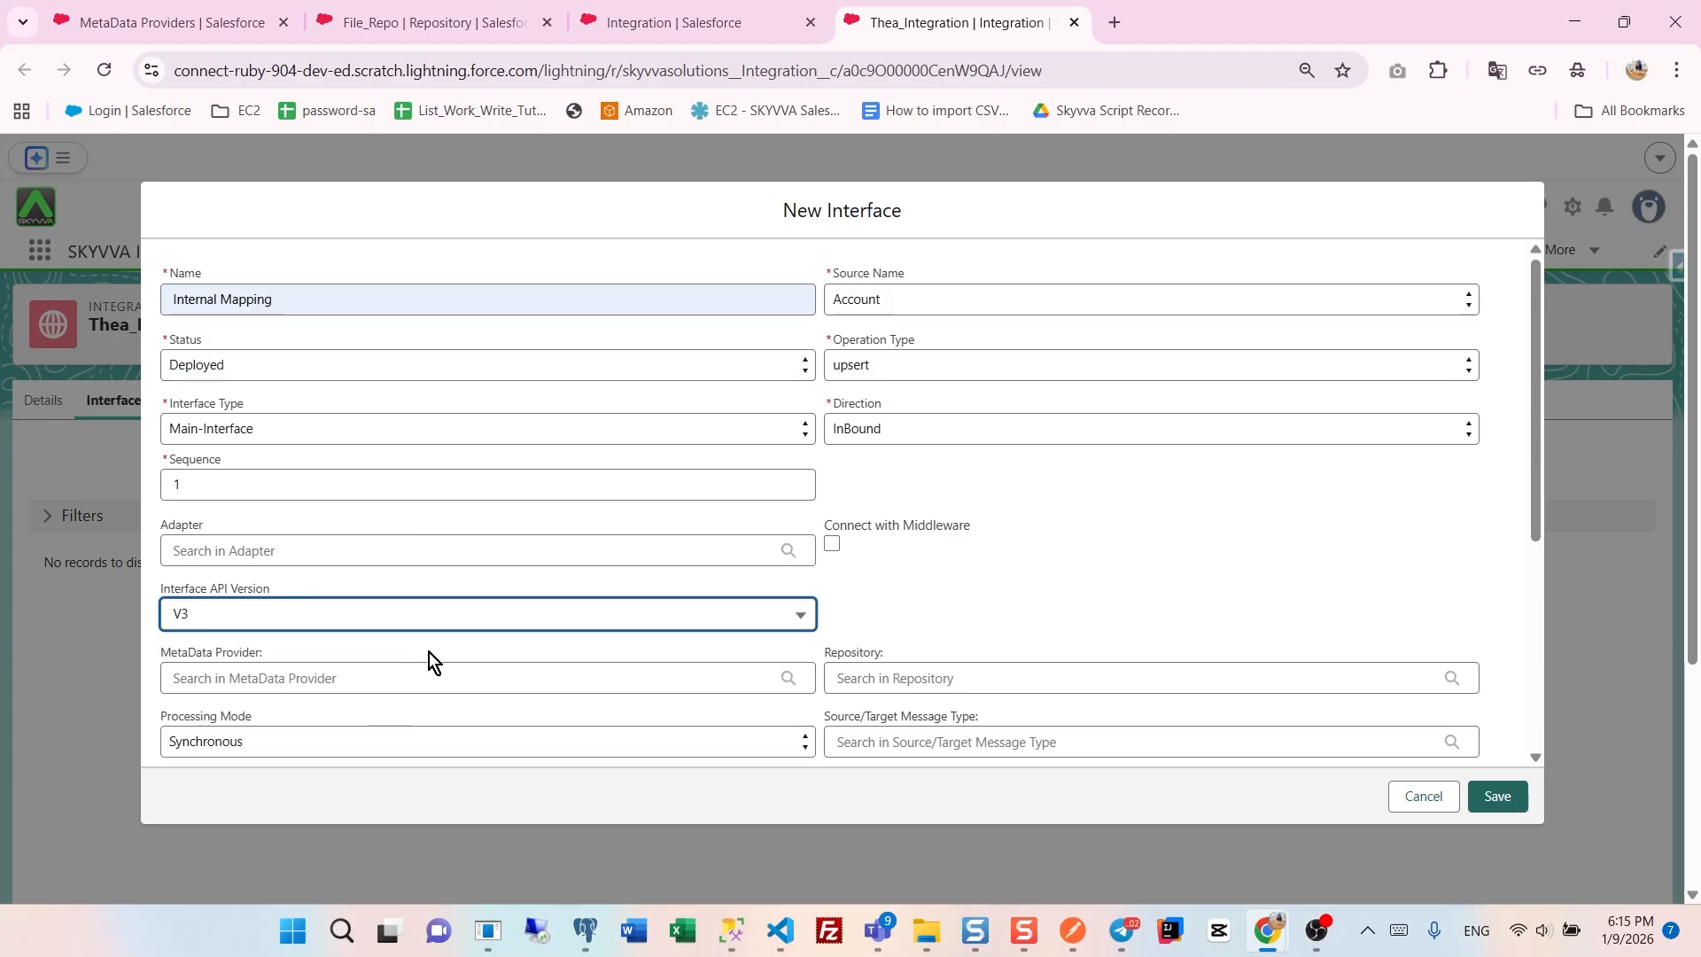
- Link metadata provider File_Meta, repository File_Repo and message type Account_JSON, then save the interface
{"action": "left_click", "coordinate": [387, 669]}
{"action": "left_click", "coordinate": [300, 714]}
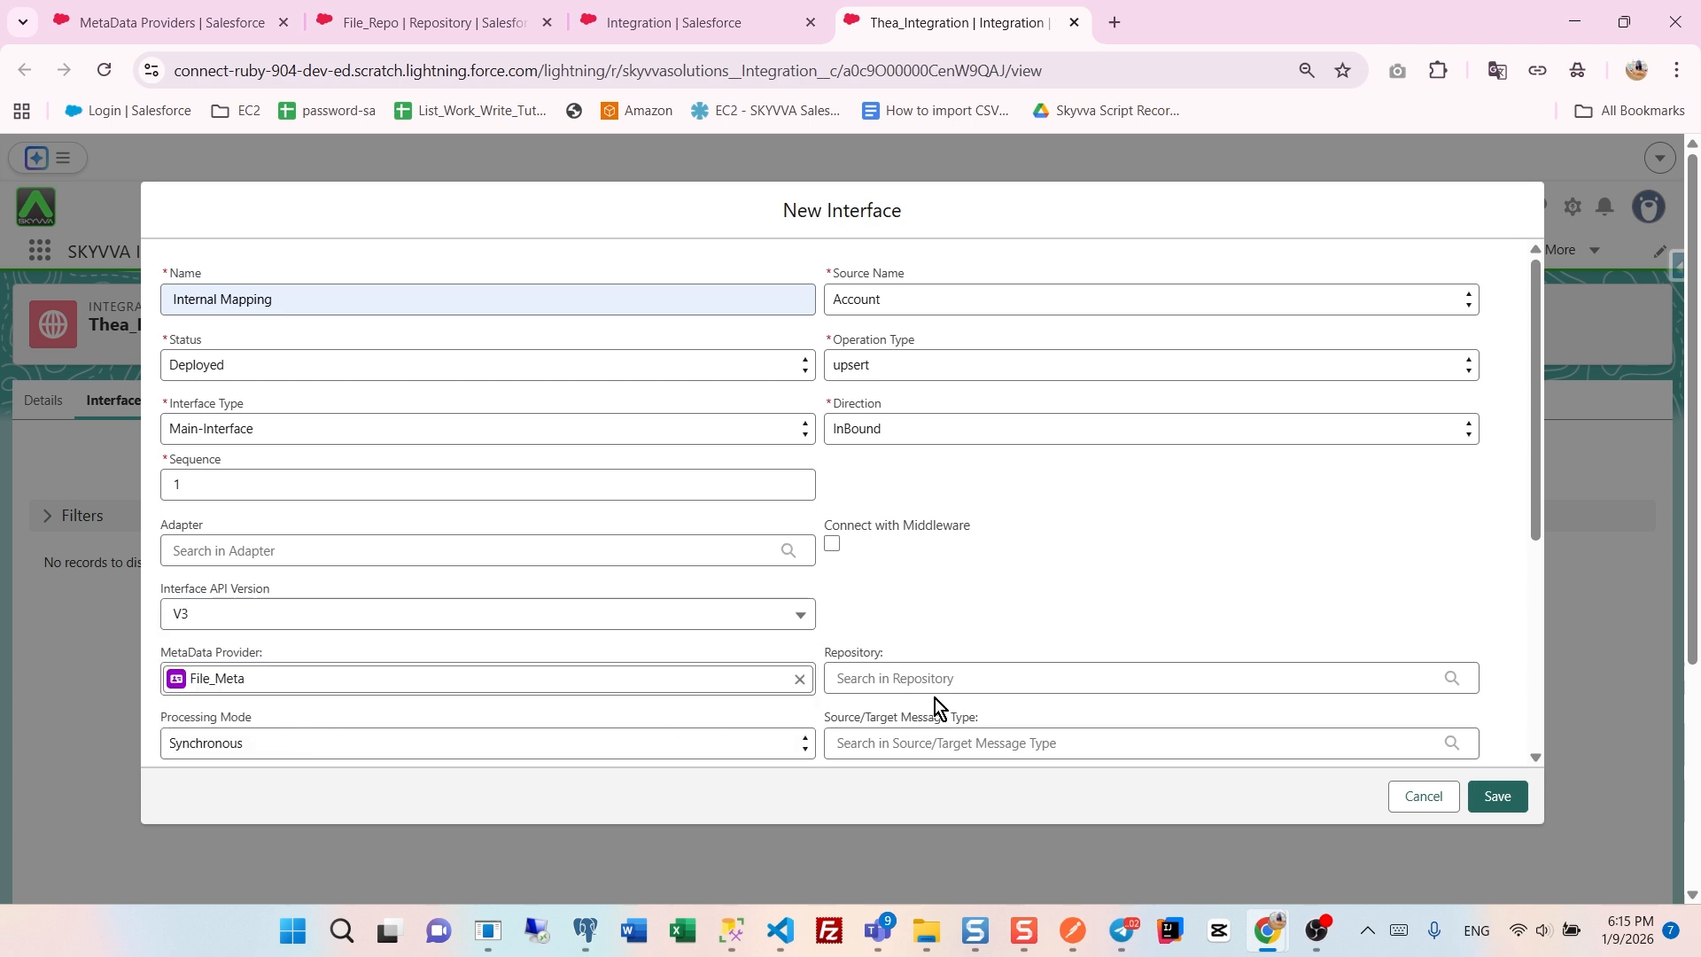
{"action": "left_click", "coordinate": [877, 678]}
{"action": "left_click", "coordinate": [881, 726]}
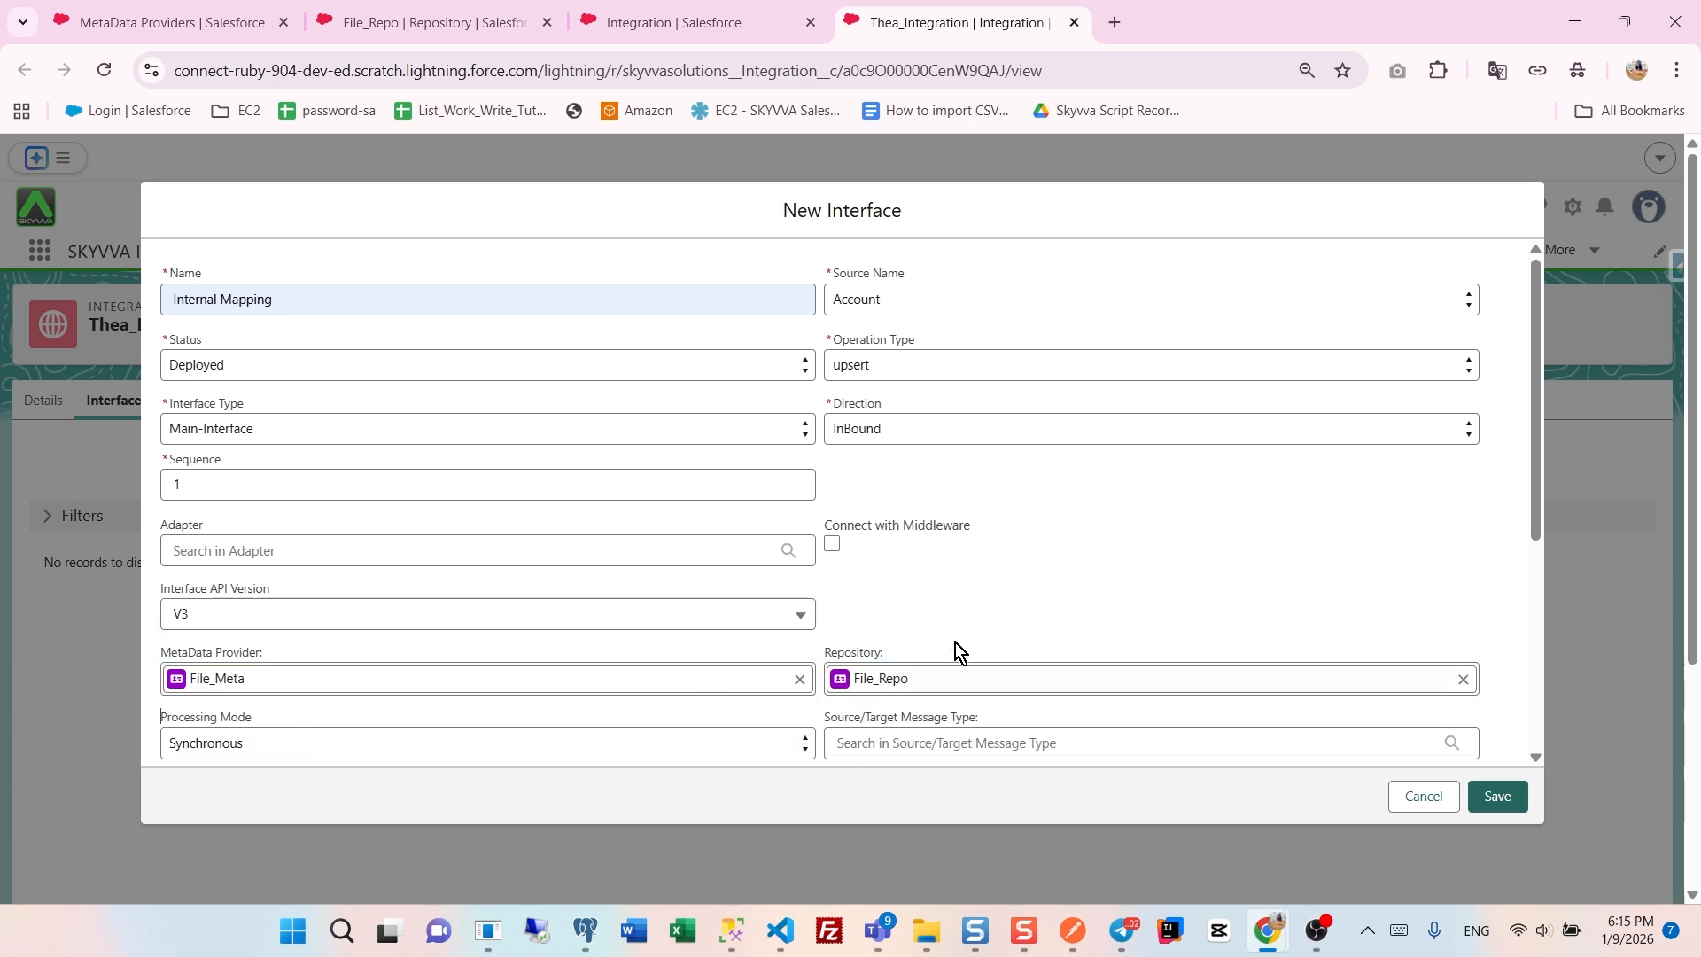
{"action": "scroll", "coordinate": [955, 641], "scroll_direction": "down", "scroll_amount": 1}
{"action": "left_click", "coordinate": [963, 633]}
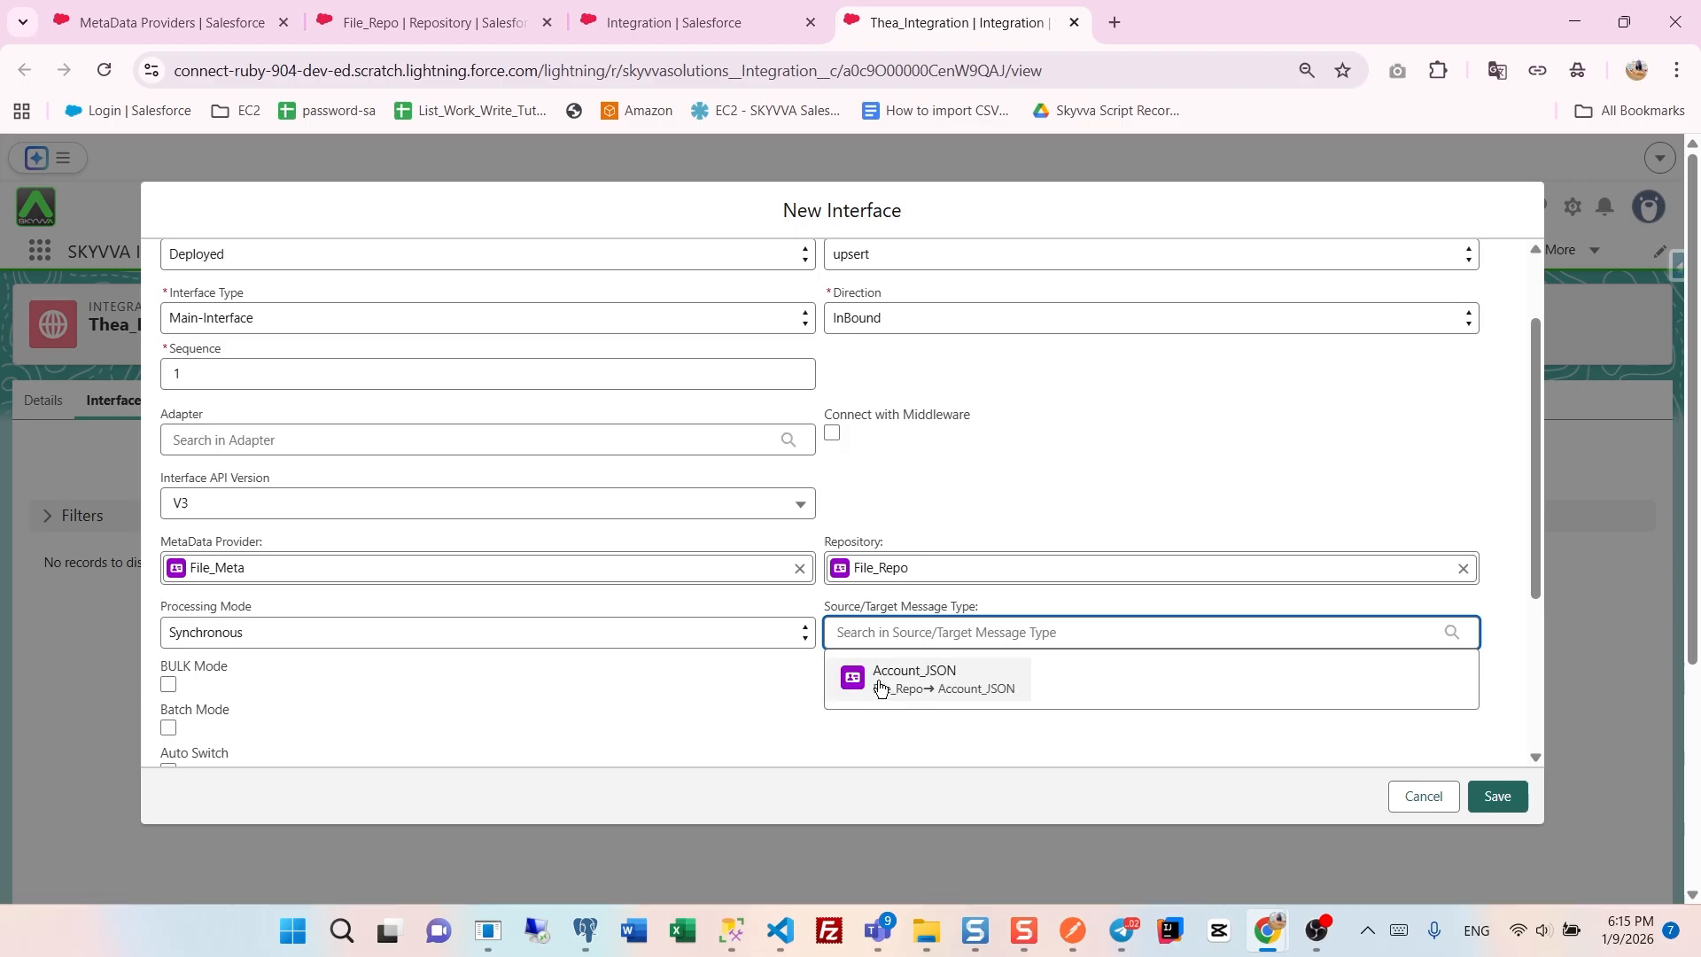
{"action": "left_click", "coordinate": [879, 682]}
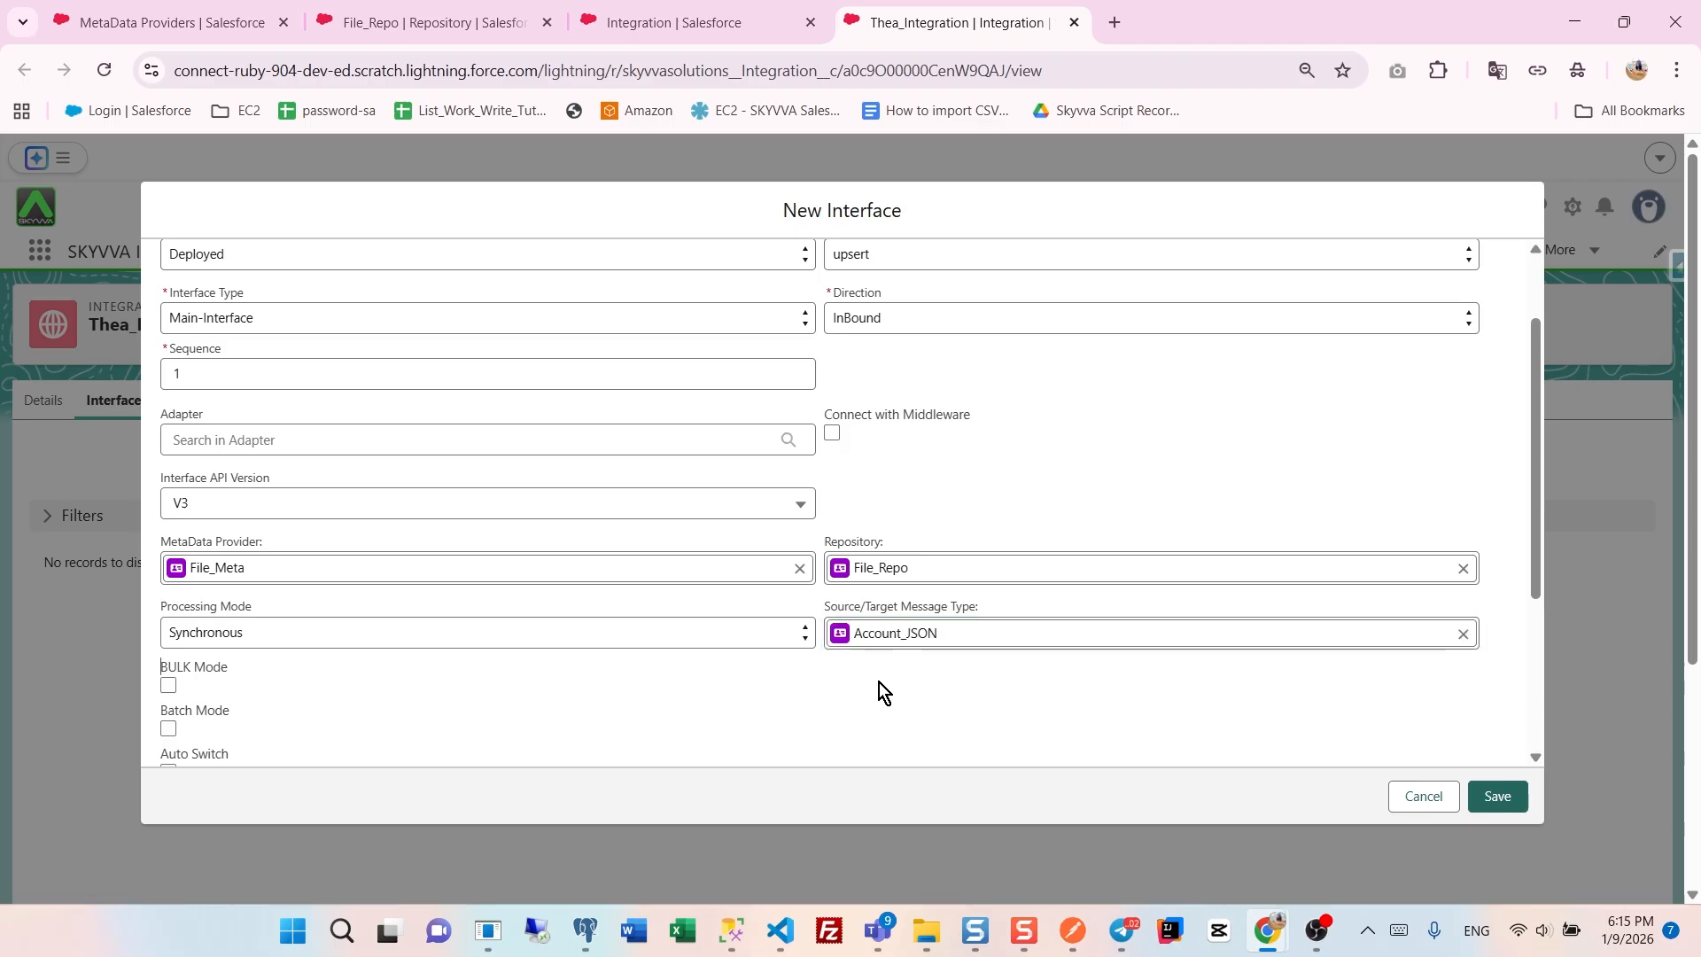
{"action": "left_click", "coordinate": [1497, 796]}
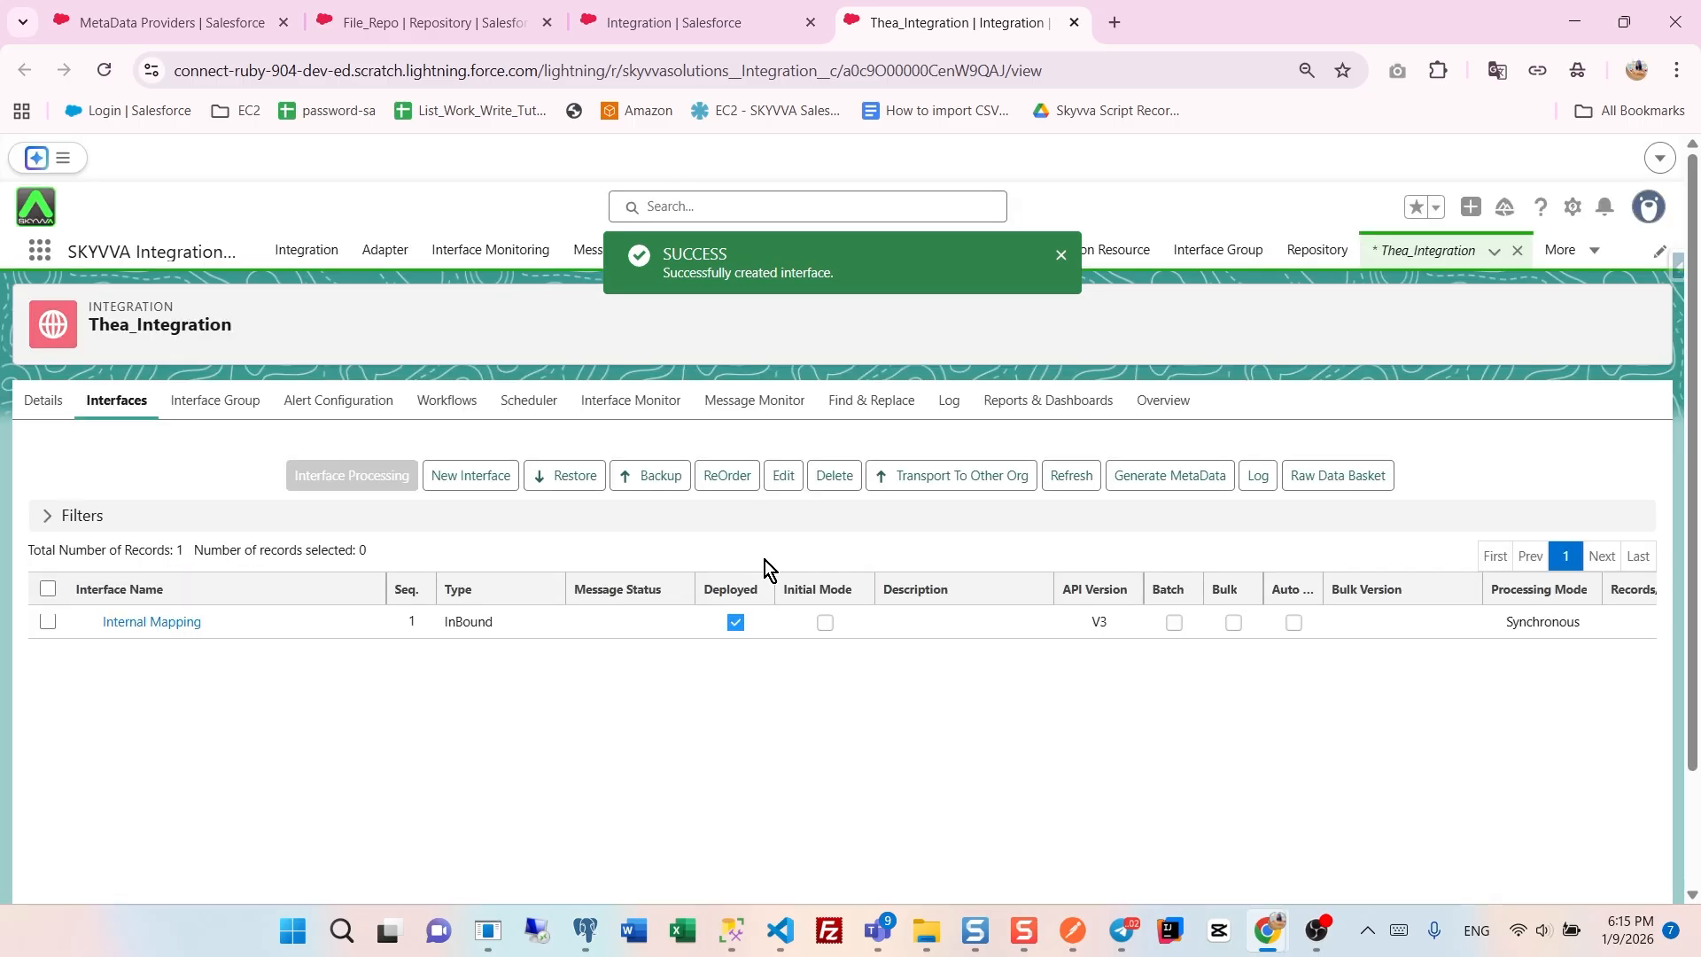
- Open the Internal Mapping interface record and put its Inbound Setup fields into edit mode
{"action": "left_click", "coordinate": [151, 622]}
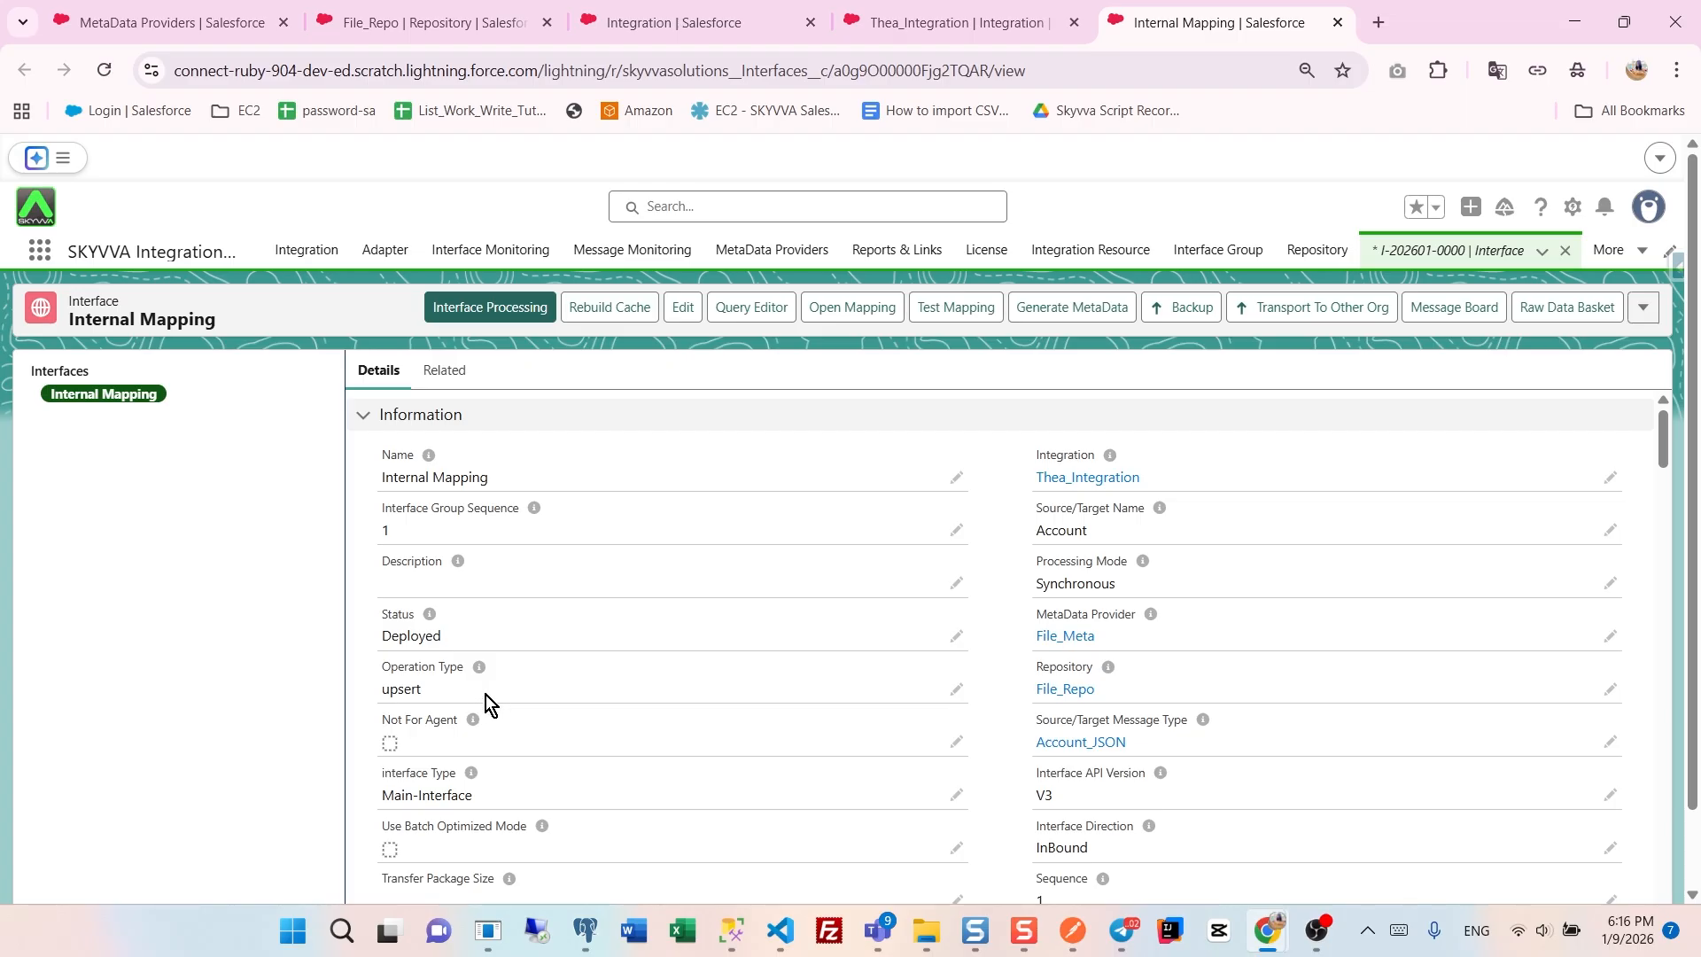
{"action": "scroll", "coordinate": [634, 668], "scroll_direction": "down", "scroll_amount": 3}
{"action": "scroll", "coordinate": [646, 677], "scroll_direction": "down", "scroll_amount": 6}
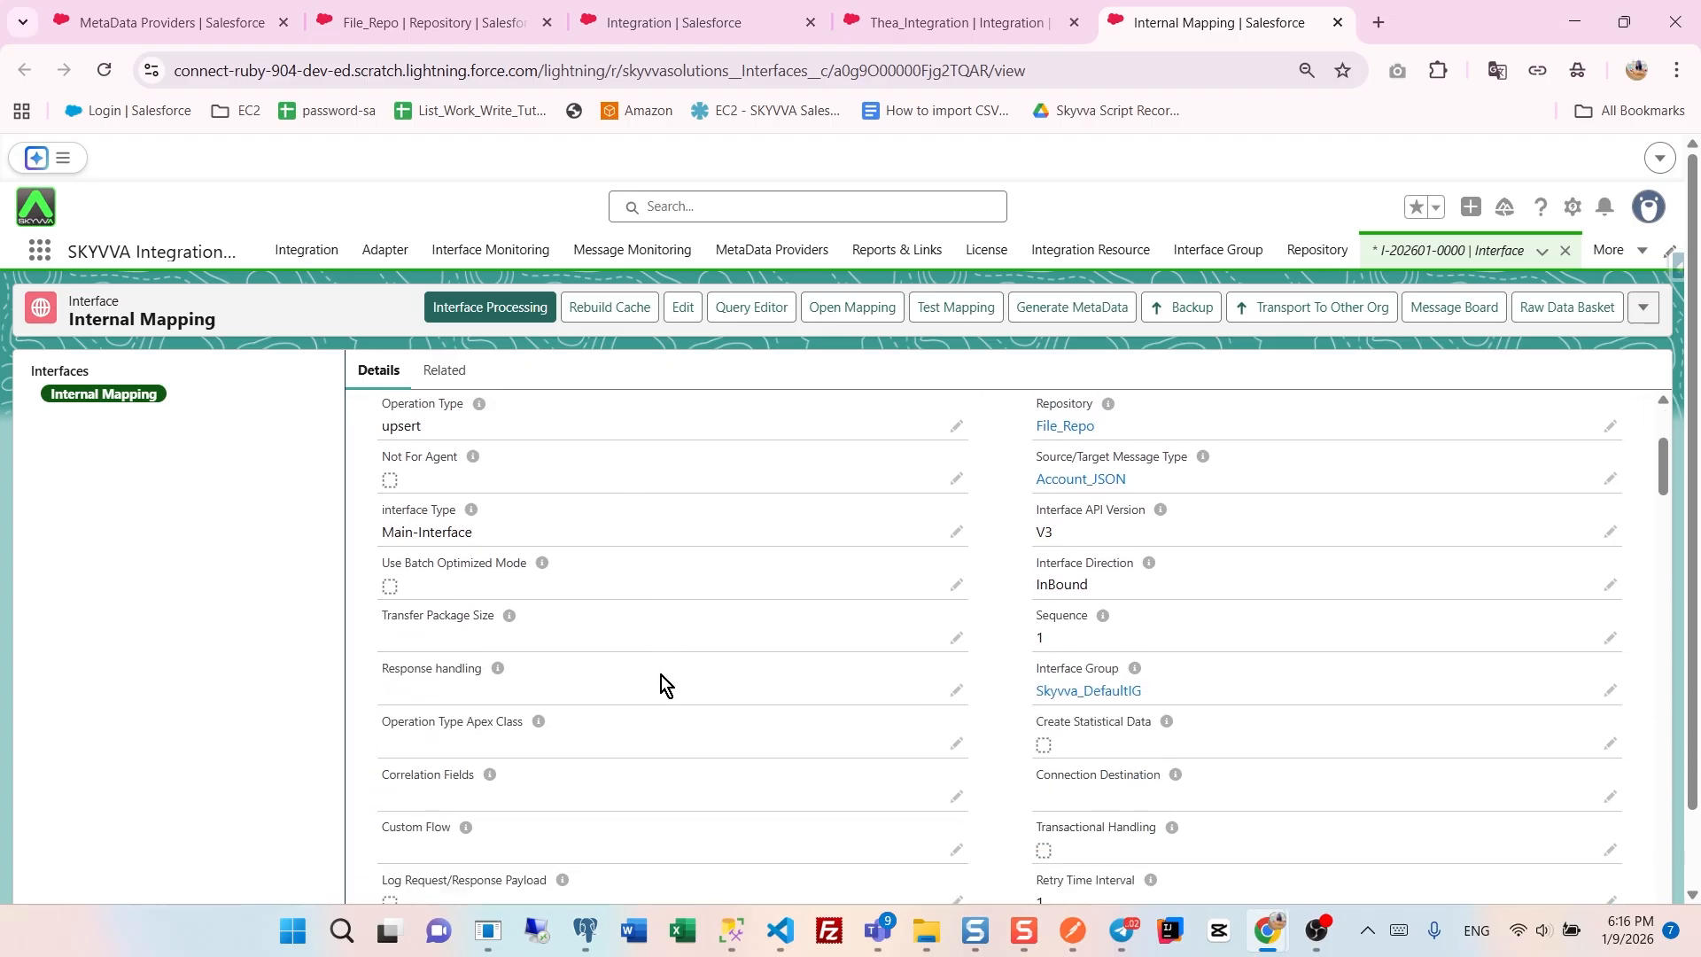
{"action": "scroll", "coordinate": [552, 709], "scroll_direction": "down", "scroll_amount": 5}
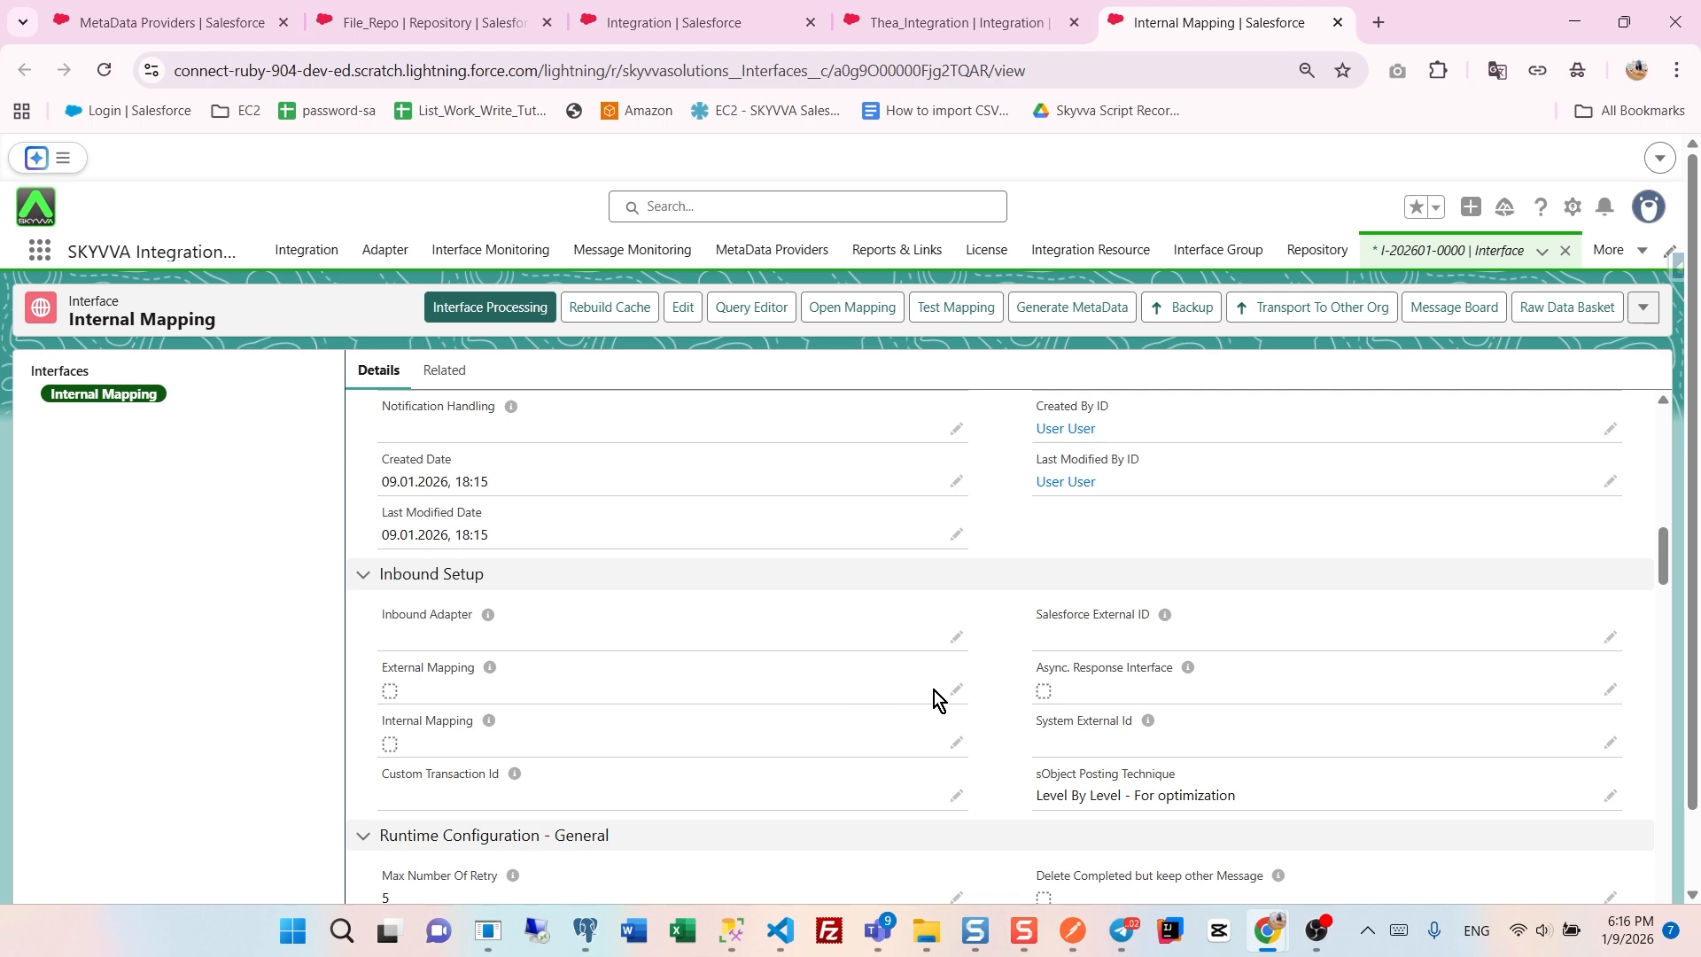
{"action": "left_click", "coordinate": [957, 689]}
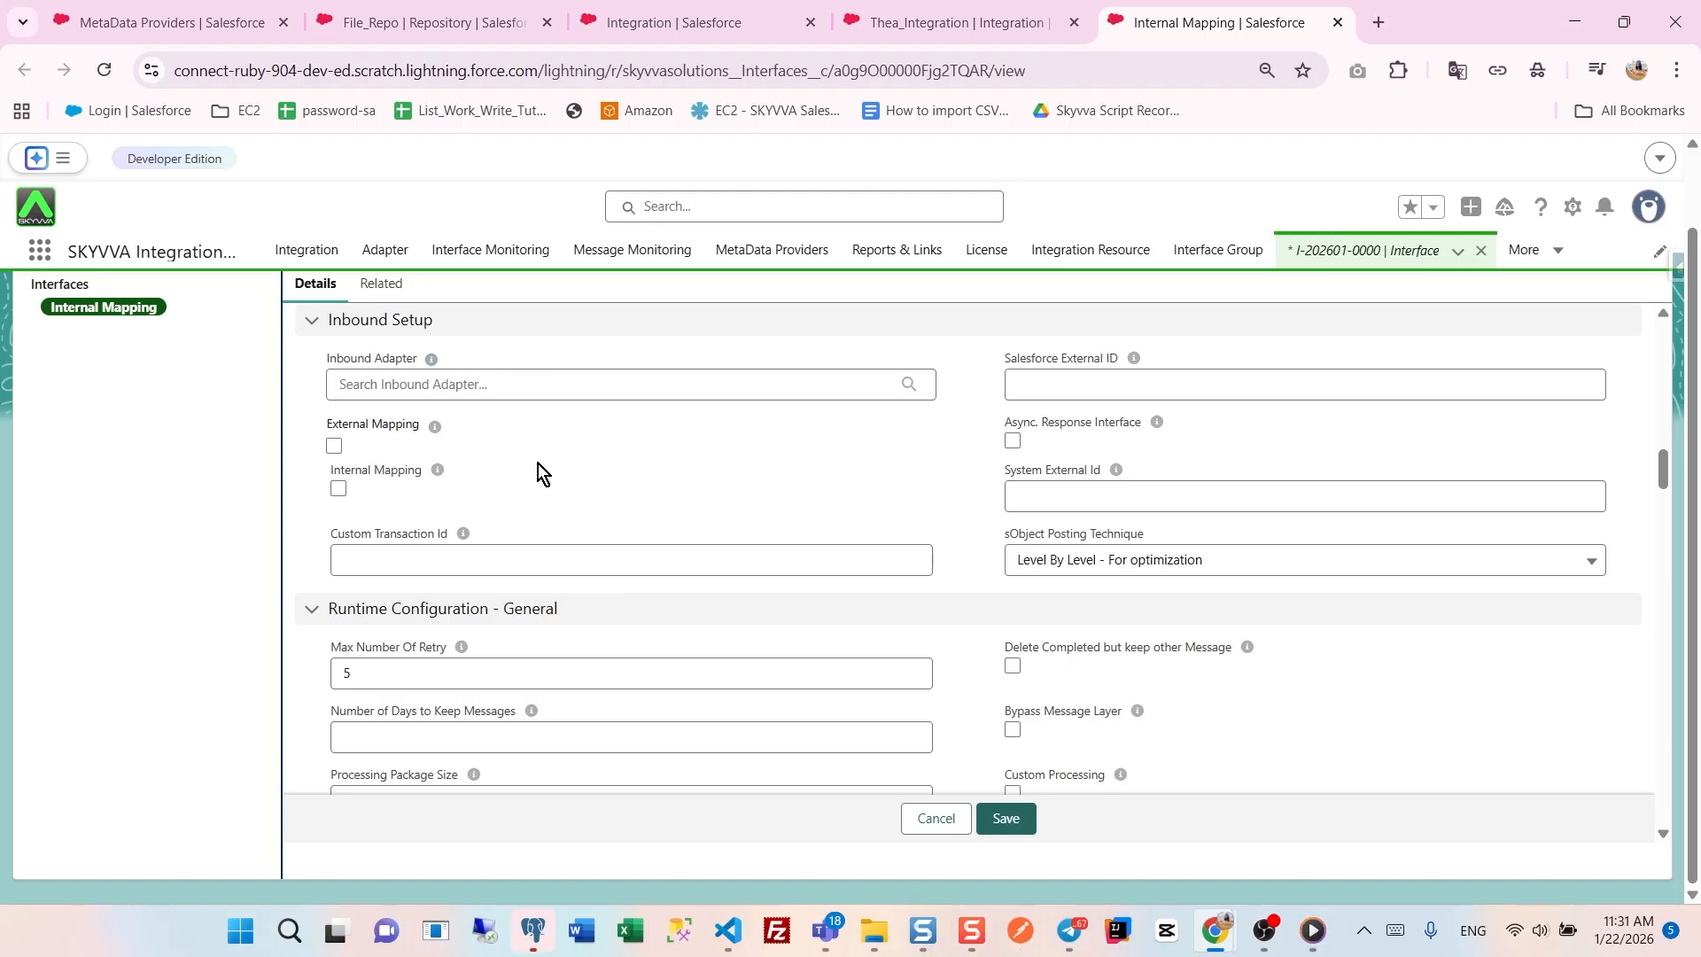
- Tick the Internal Mapping checkbox, save the record, and return to its top
{"action": "left_click", "coordinate": [338, 488]}
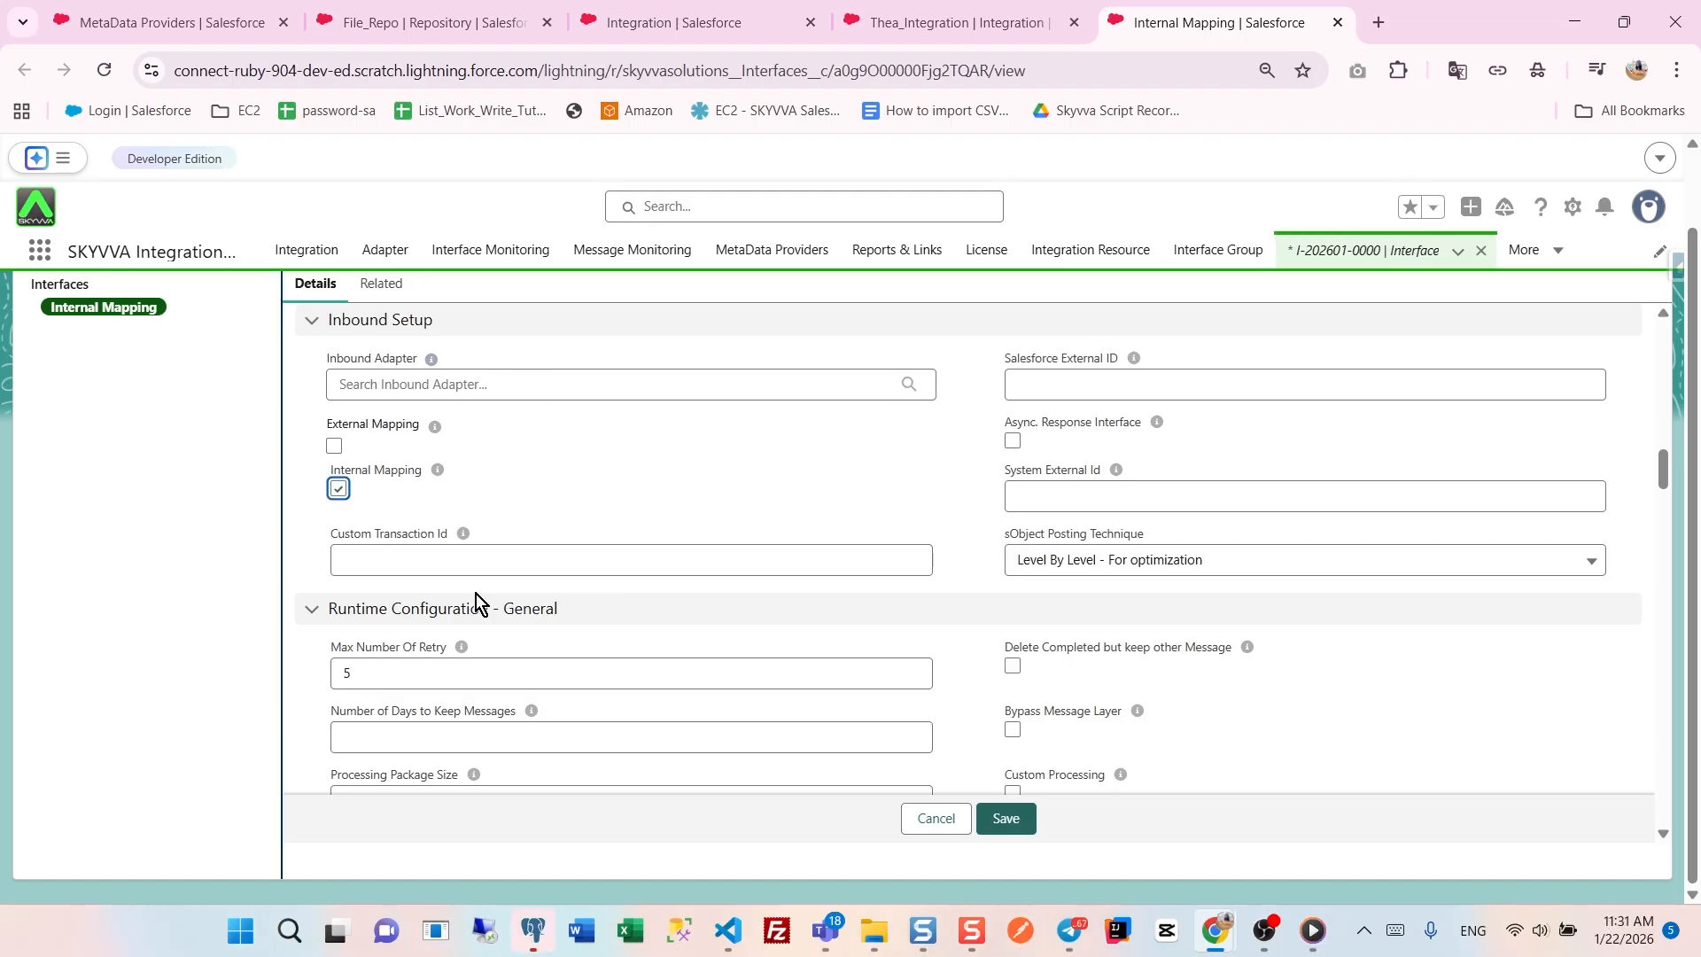
{"action": "left_click", "coordinate": [1015, 818]}
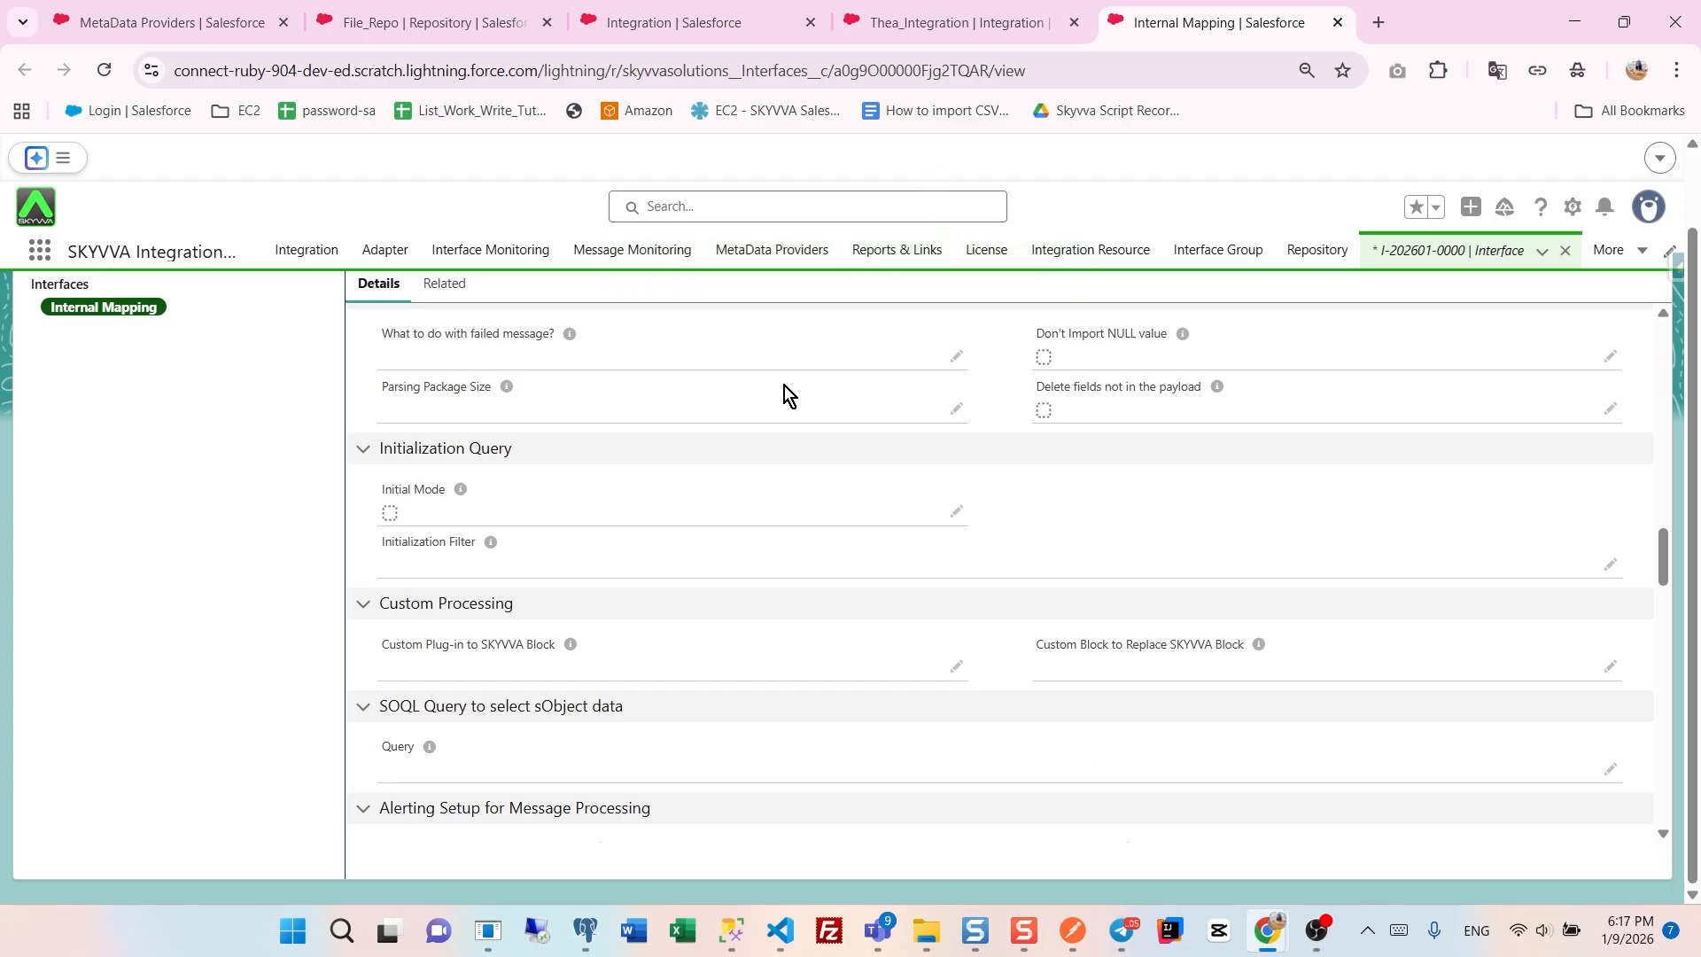
{"action": "scroll", "coordinate": [679, 353], "scroll_direction": "up", "scroll_amount": 15}
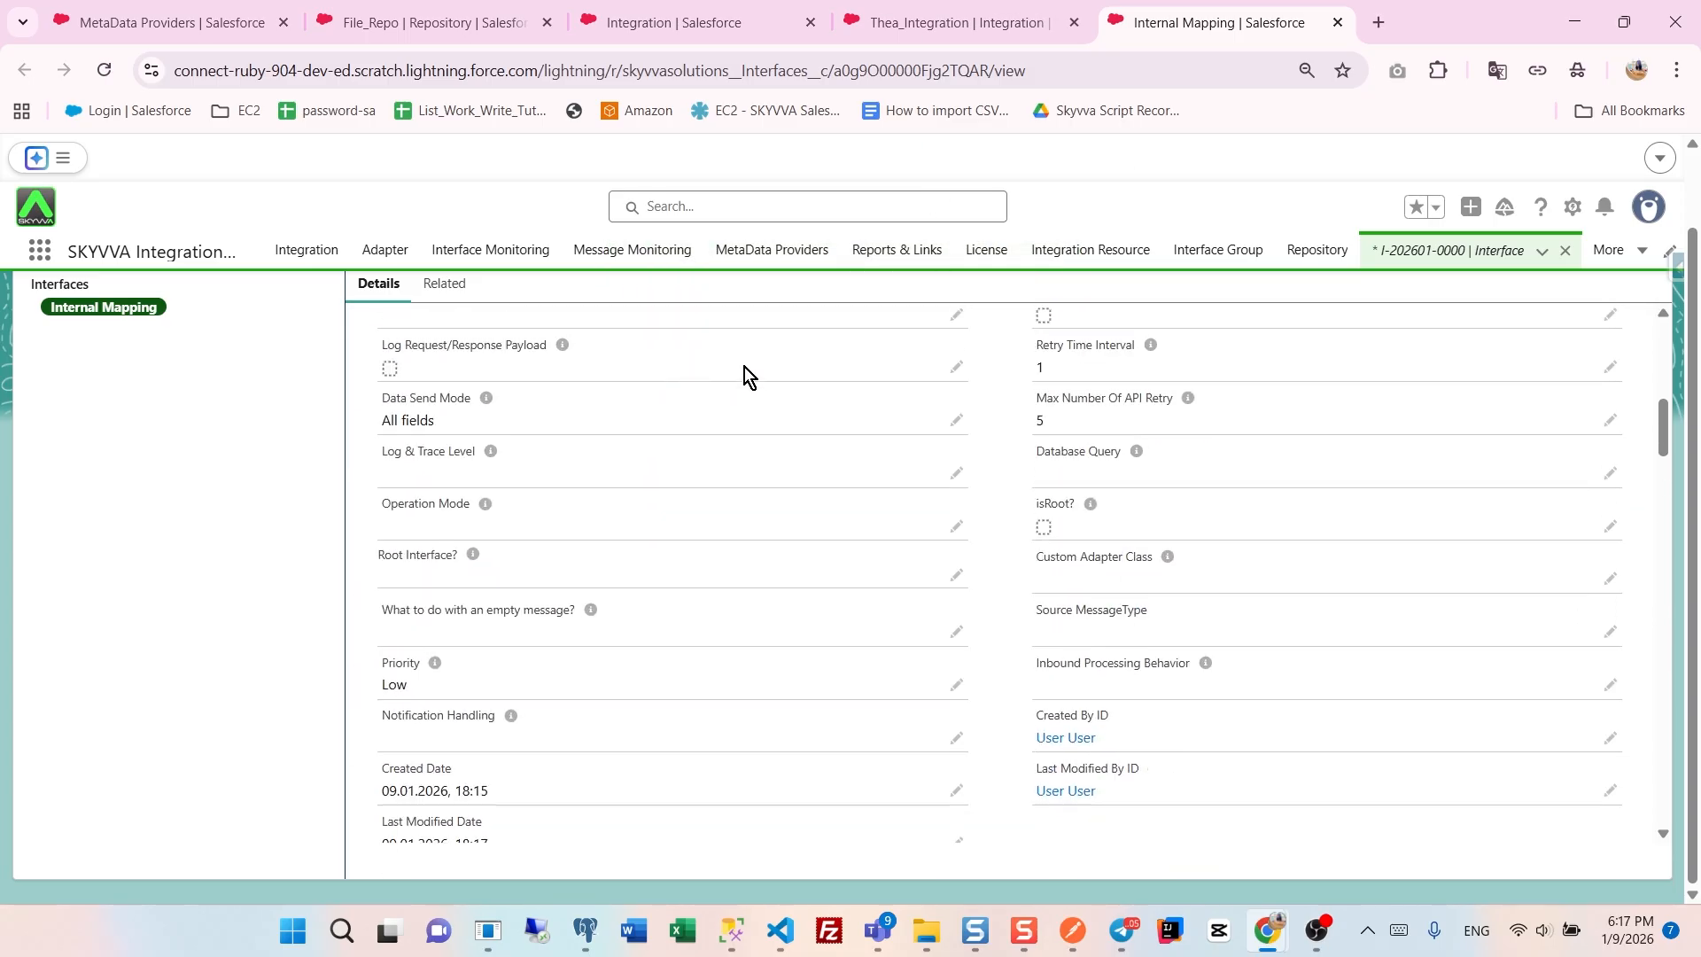
{"action": "scroll", "coordinate": [744, 367], "scroll_direction": "up", "scroll_amount": 8}
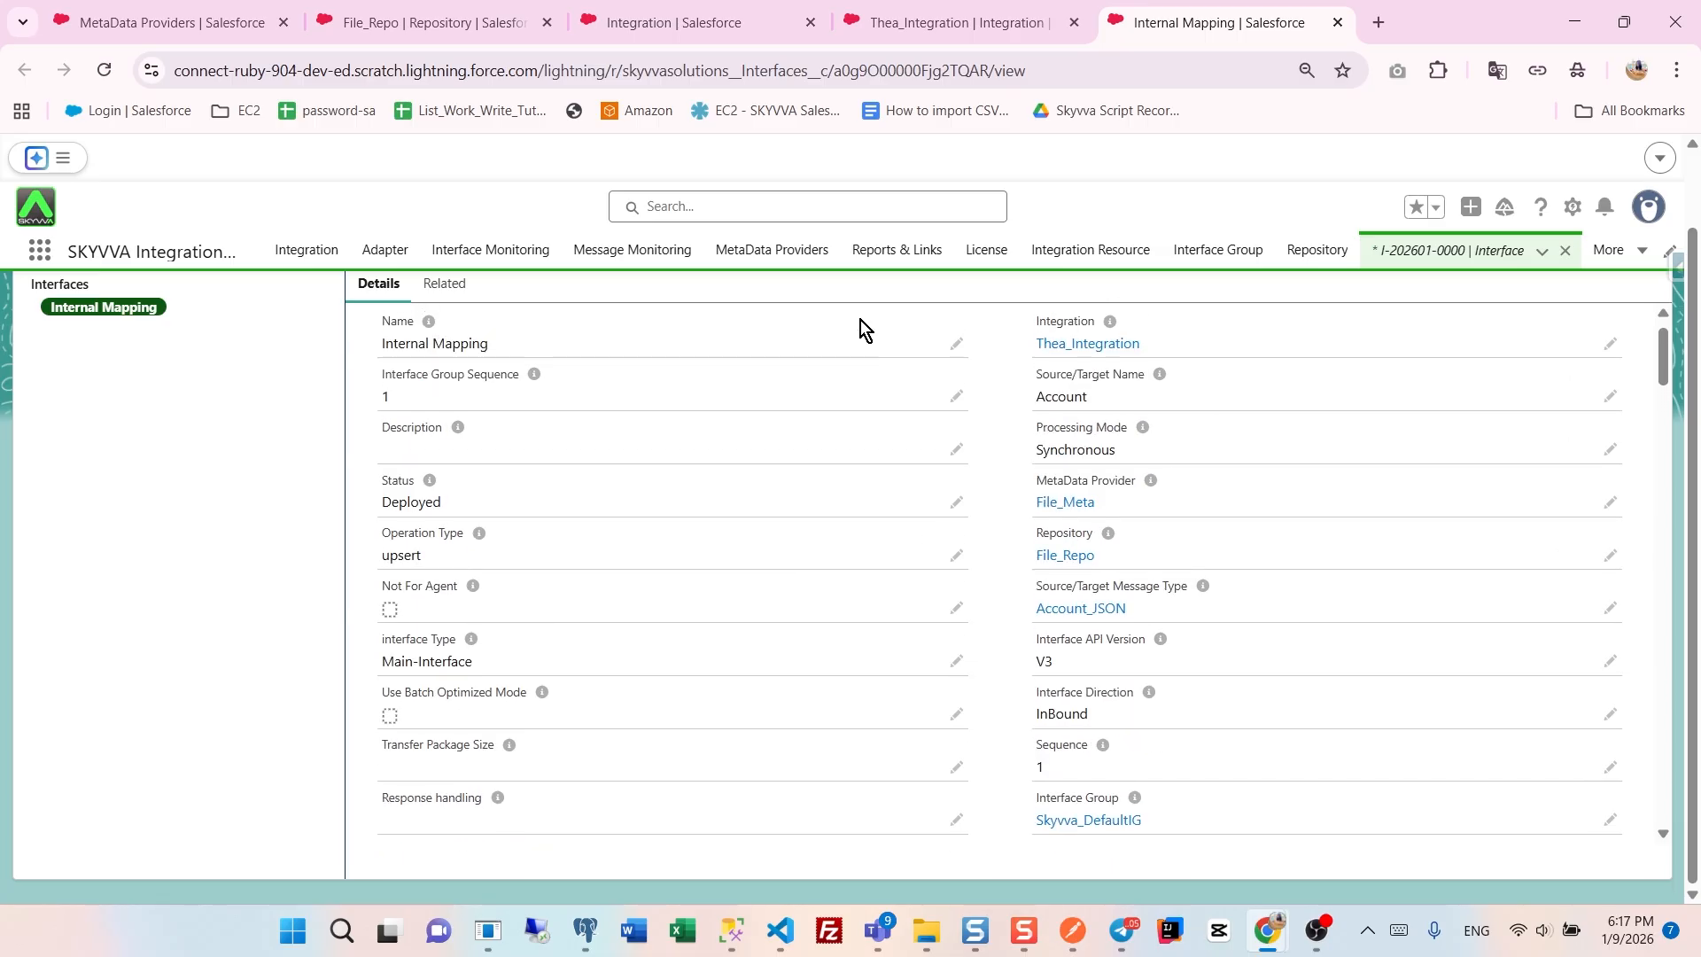
{"action": "scroll", "coordinate": [859, 321], "scroll_direction": "up", "scroll_amount": 2}
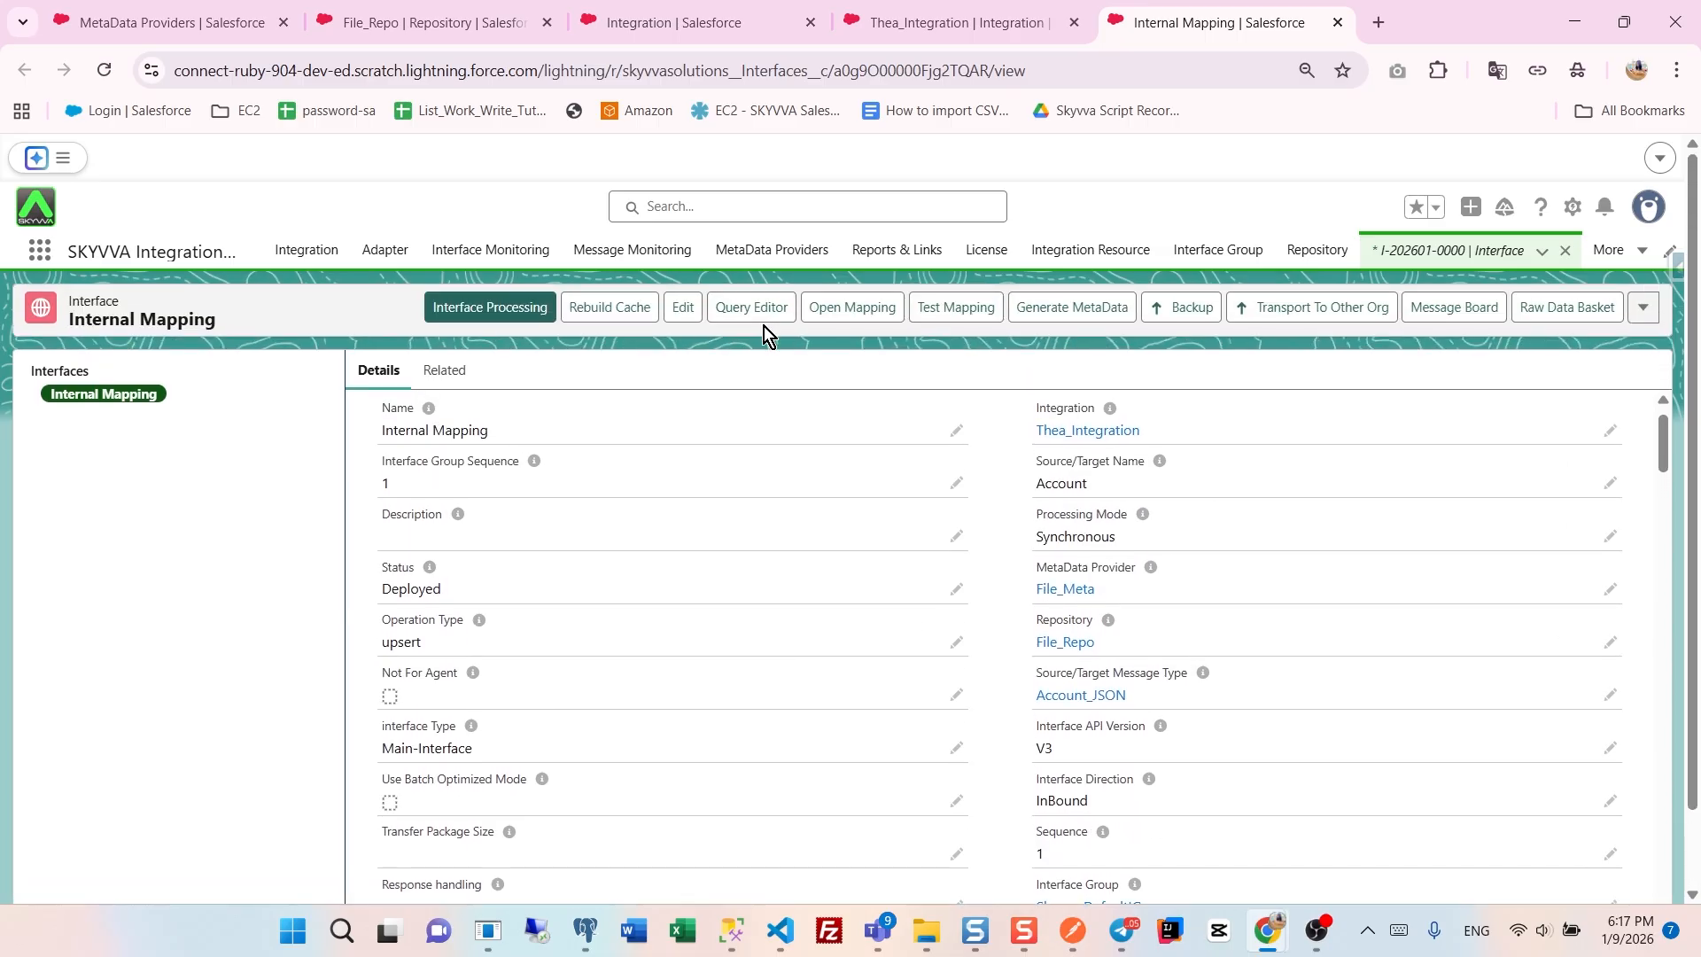
- Map Account_JSON to Account: acc_no→AccountNumber, bill_cty→BillingCity, bill_cntry→BillingCountry
{"action": "left_click", "coordinate": [893, 308]}
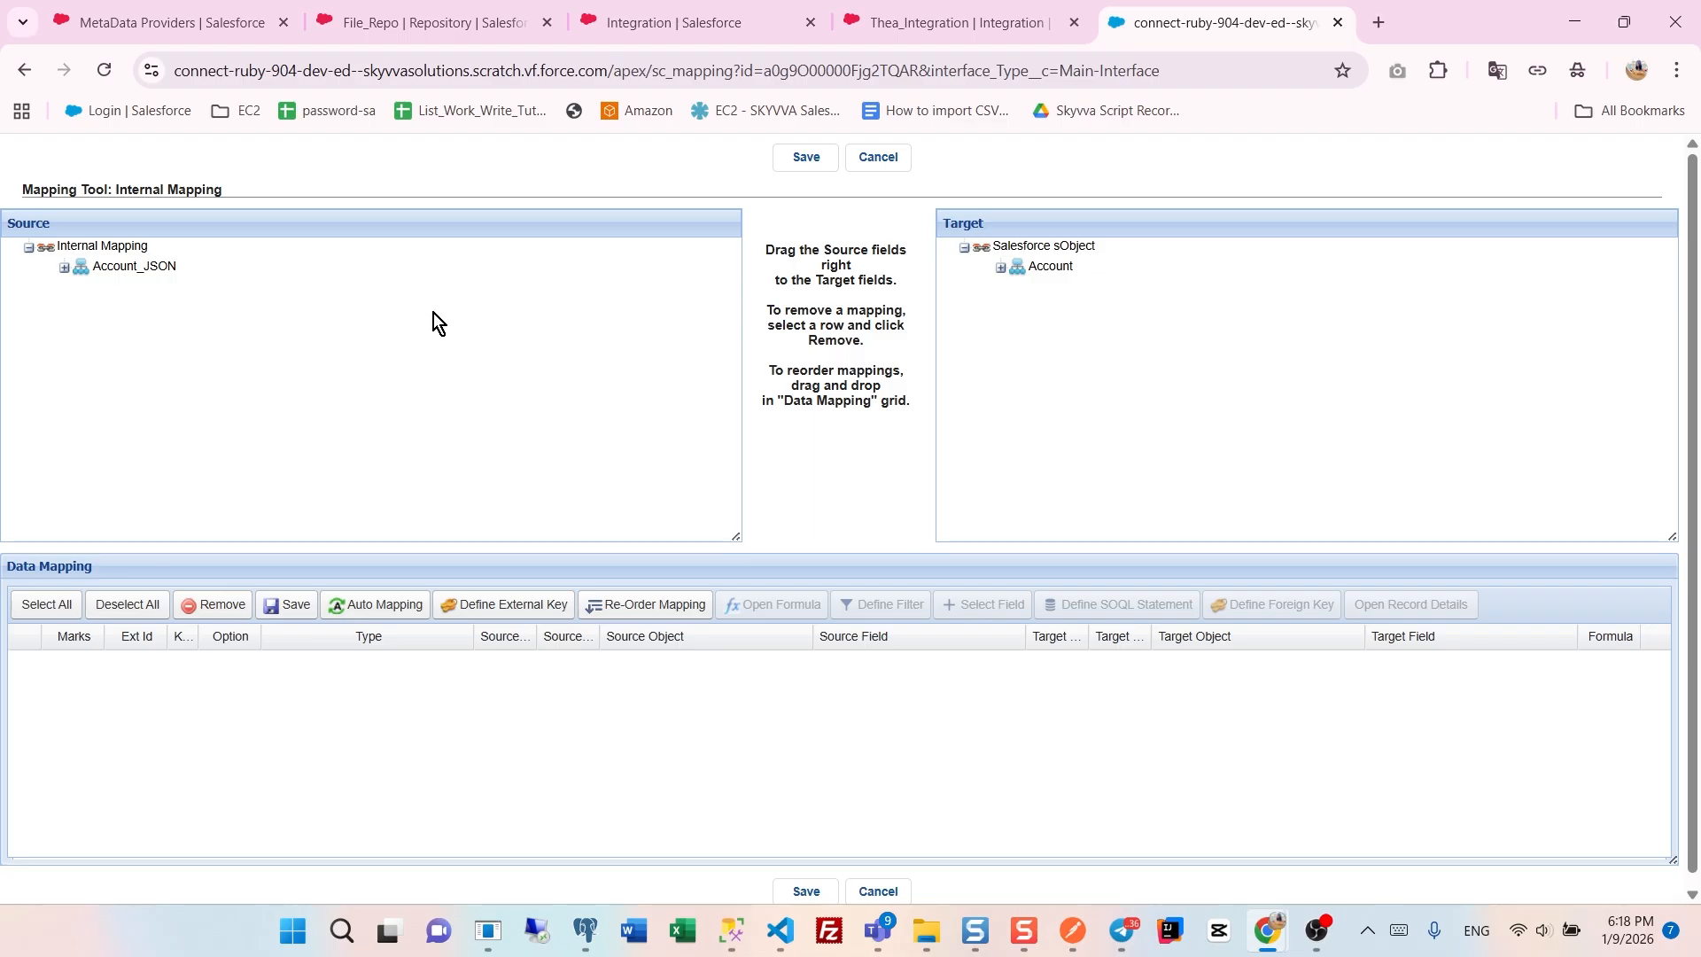
{"action": "left_click_drag", "start_coordinate": [168, 270], "coordinate": [1055, 276]}
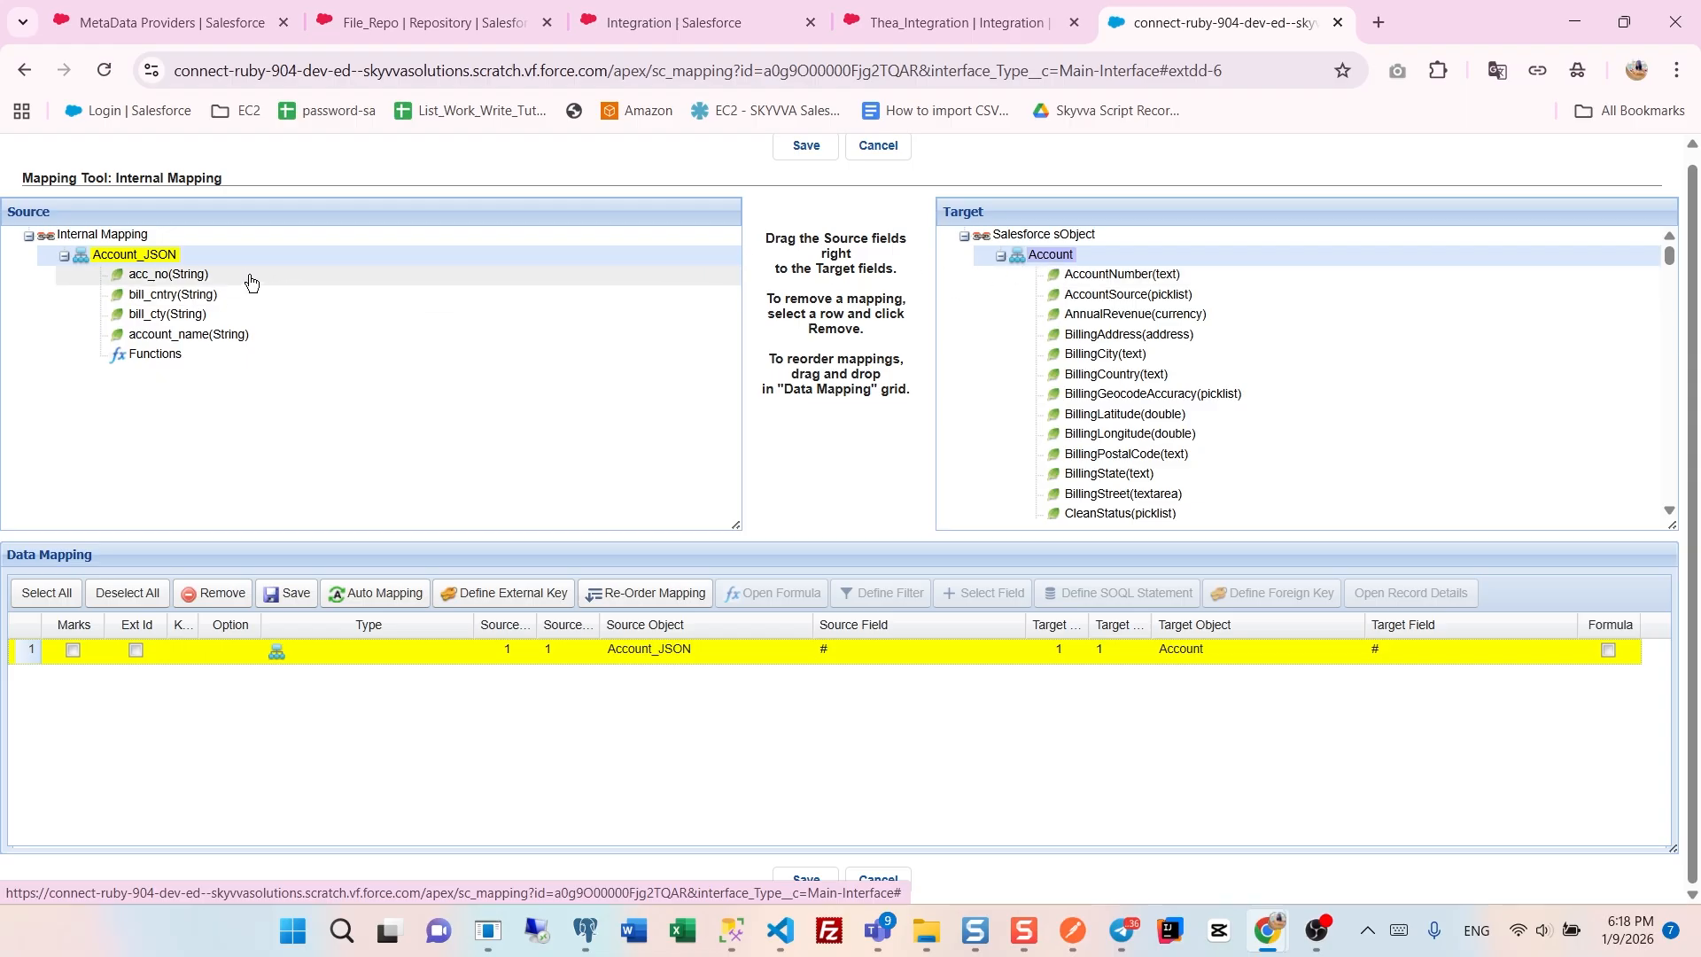
{"action": "left_click_drag", "start_coordinate": [250, 282], "coordinate": [1127, 283]}
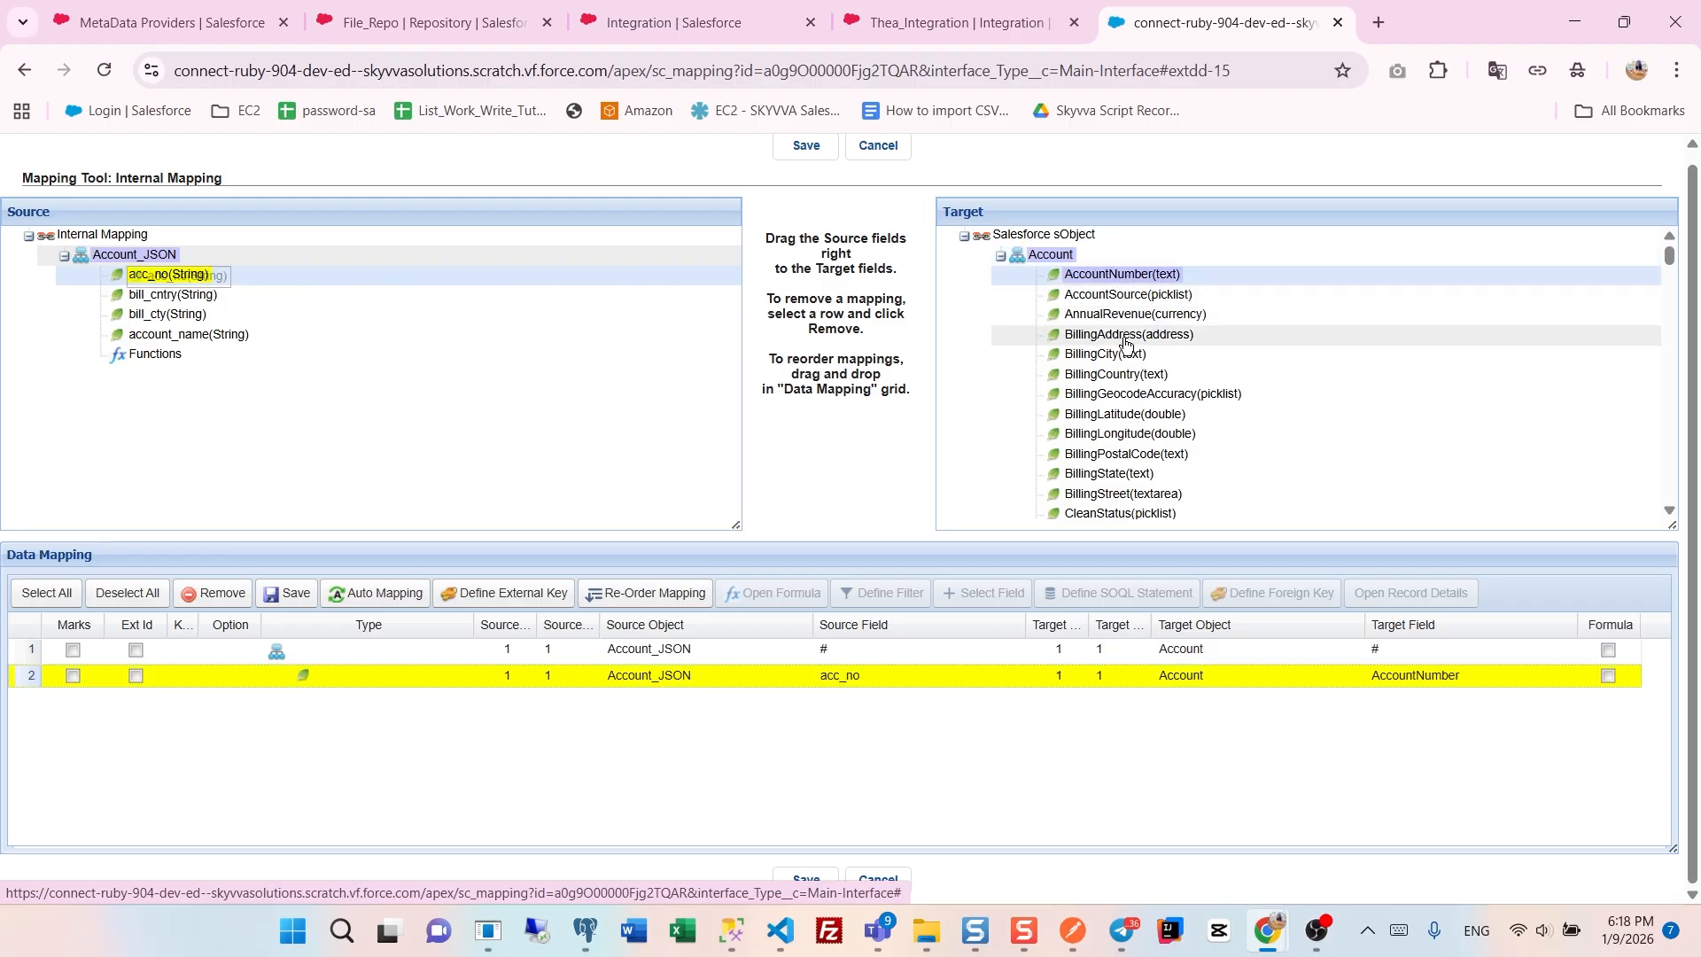
{"action": "left_click", "coordinate": [203, 299]}
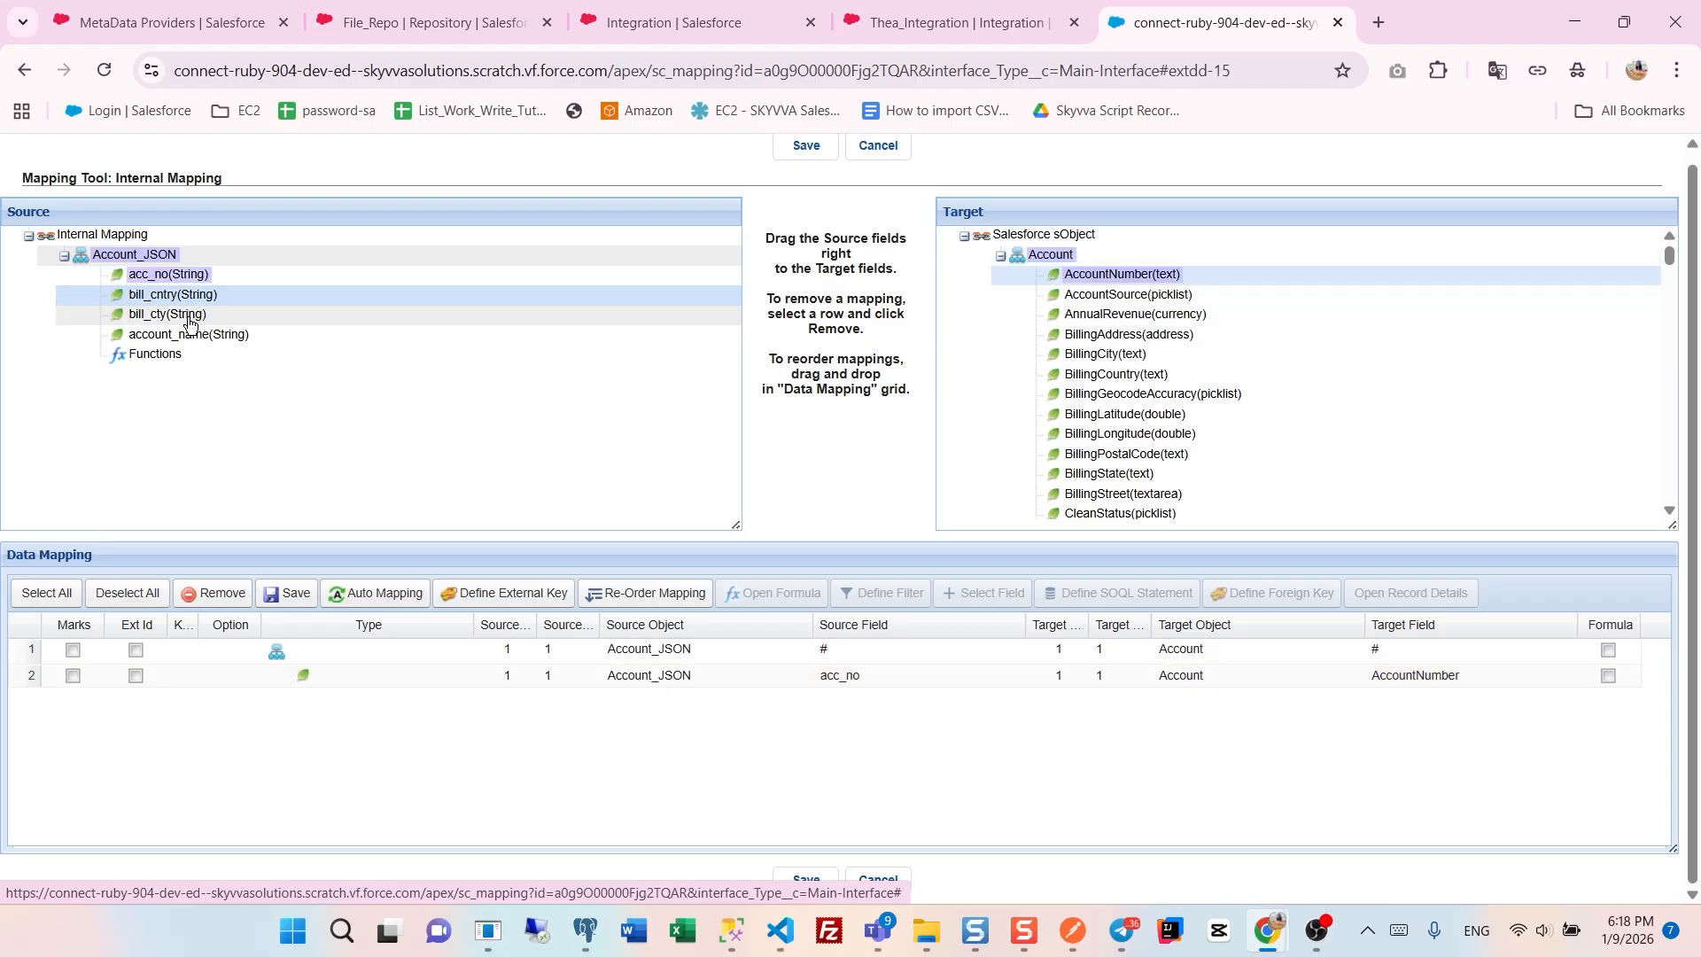
{"action": "left_click_drag", "start_coordinate": [188, 324], "coordinate": [1054, 356]}
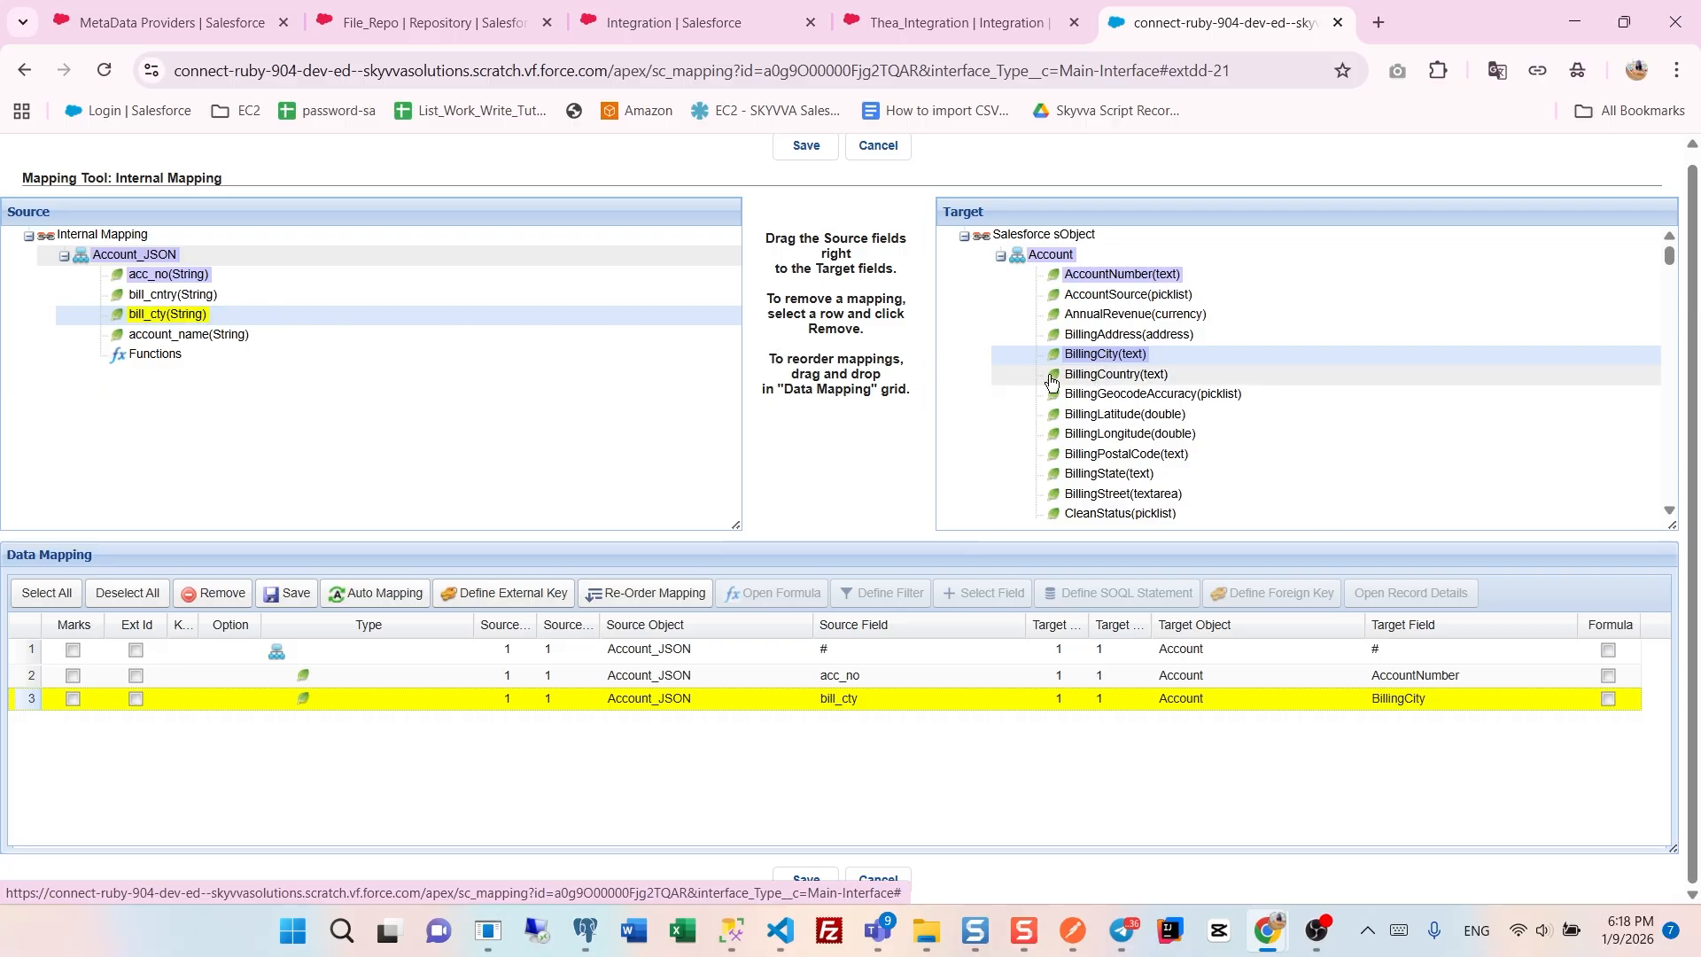
{"action": "left_click_drag", "start_coordinate": [190, 295], "coordinate": [1091, 382]}
- Map account_name to Name, mark Name as the external ID, and save the mappings
{"action": "scroll", "coordinate": [1111, 422], "scroll_direction": "down", "scroll_amount": 3}
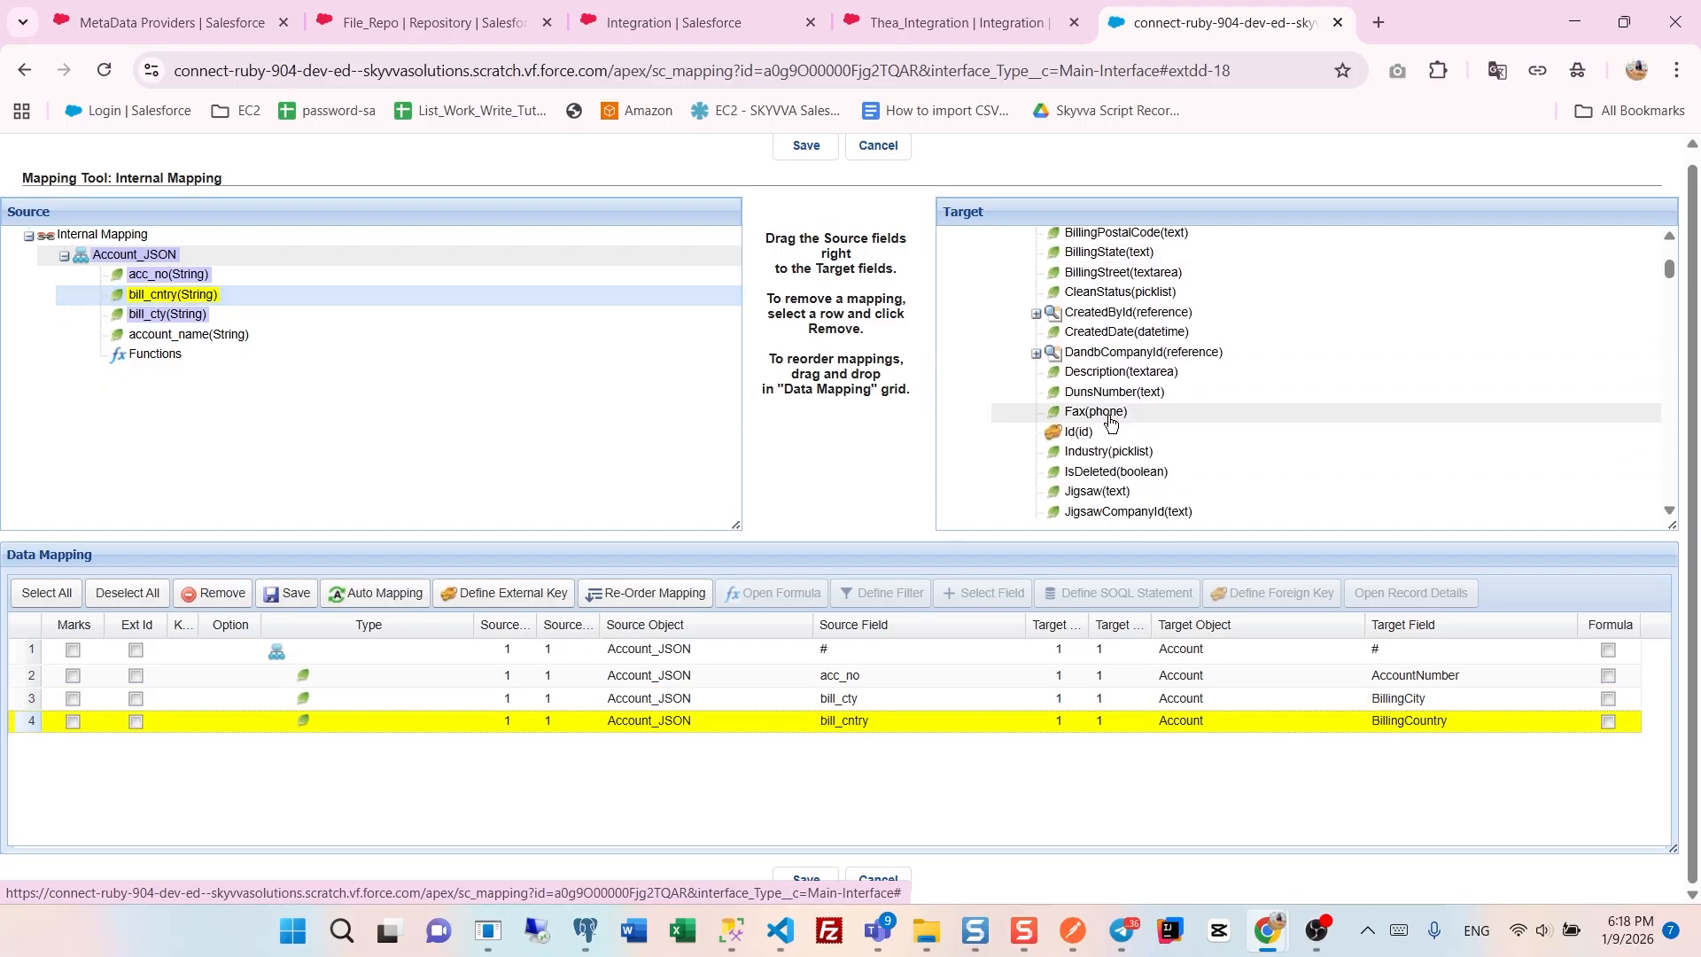
{"action": "scroll", "coordinate": [1111, 421], "scroll_direction": "down", "scroll_amount": 5}
{"action": "left_click_drag", "start_coordinate": [1102, 468], "coordinate": [209, 343]}
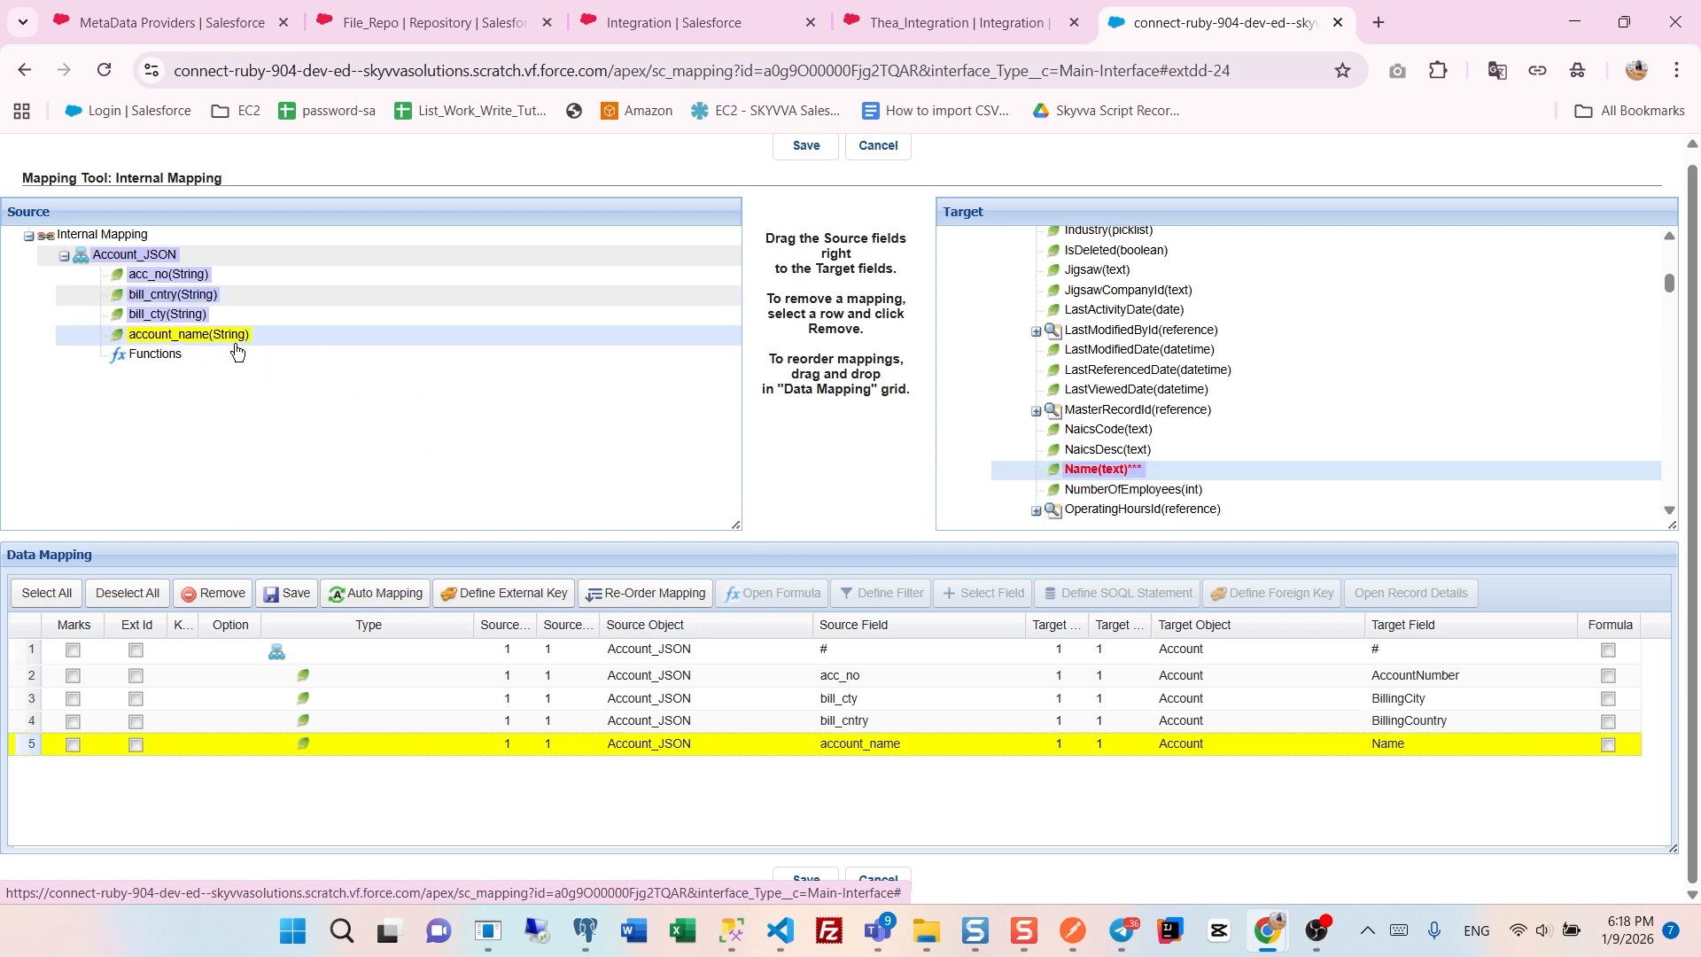
{"action": "left_click", "coordinate": [135, 744]}
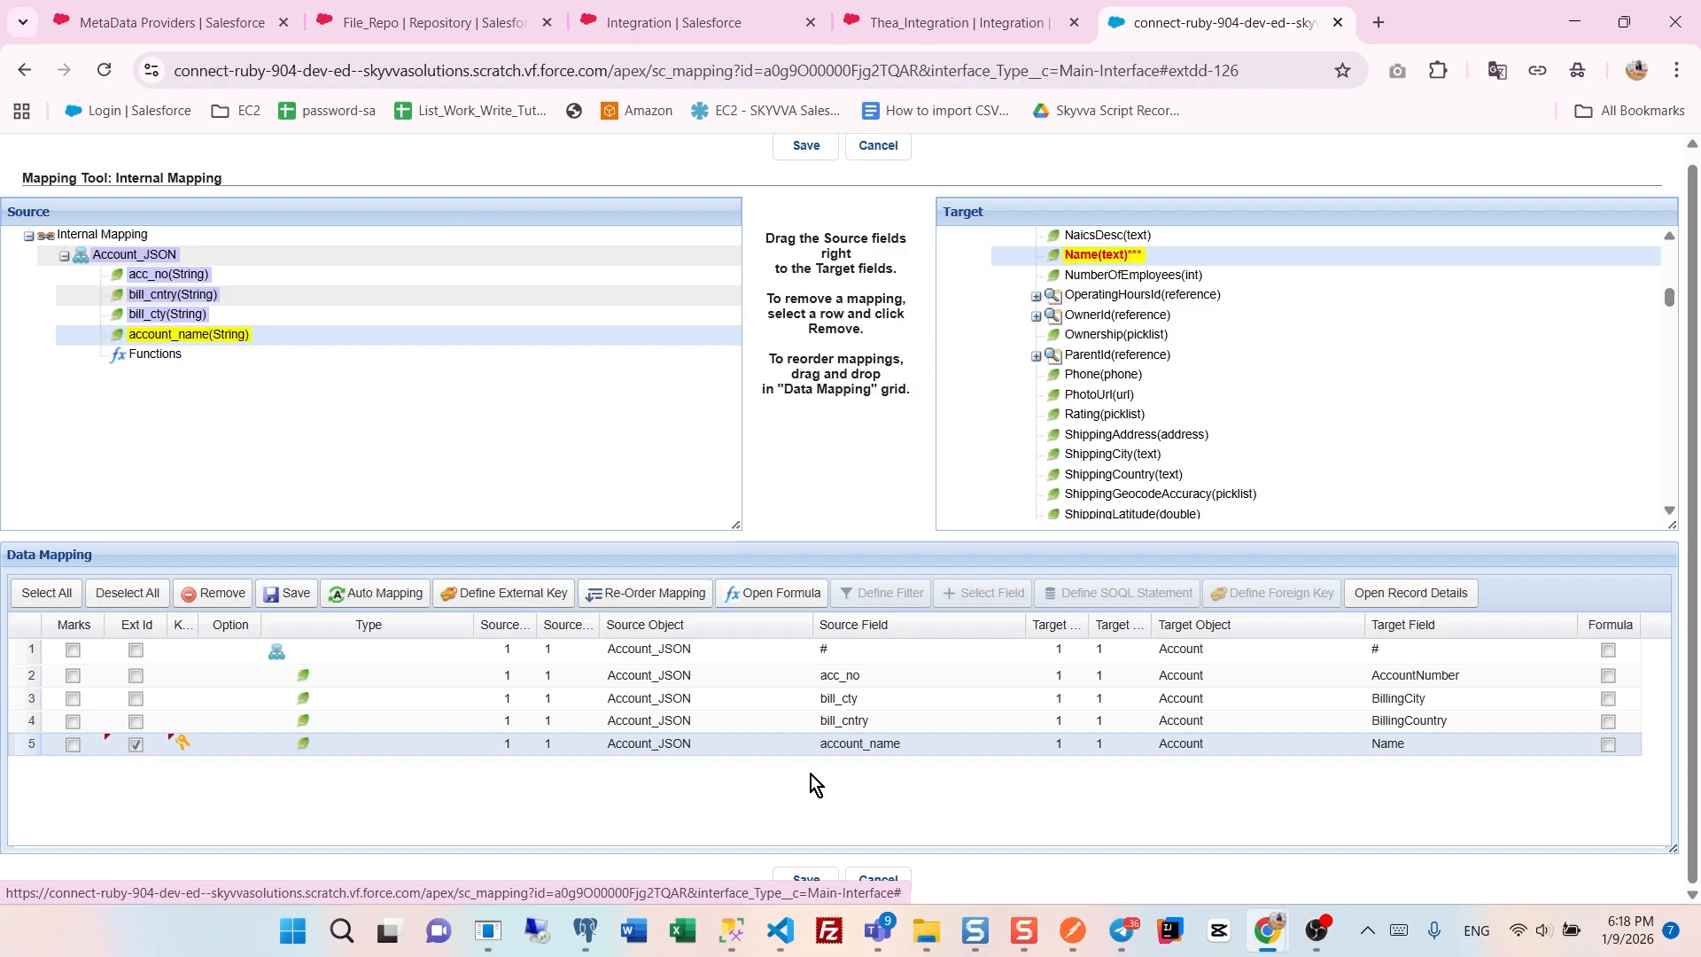
{"action": "left_click", "coordinate": [808, 881]}
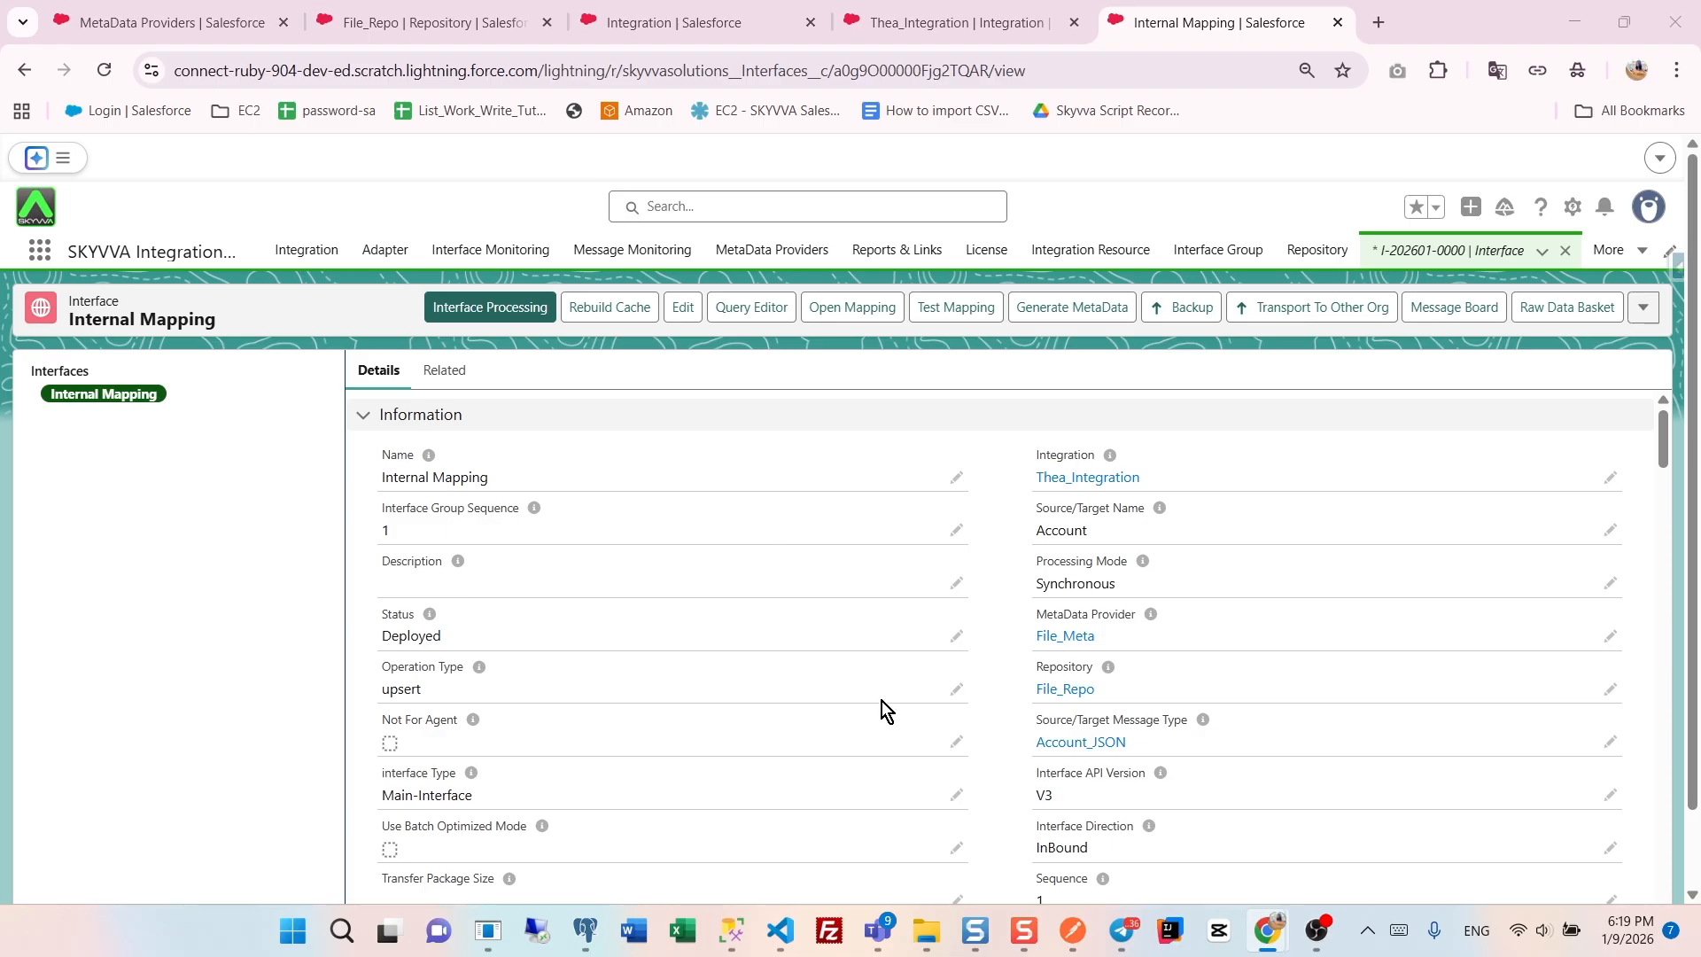
- In Postman, send the Integrate_V4_JSON request creating account Tester, getting 200 OK
{"action": "mouse_move", "coordinate": [1073, 930]}
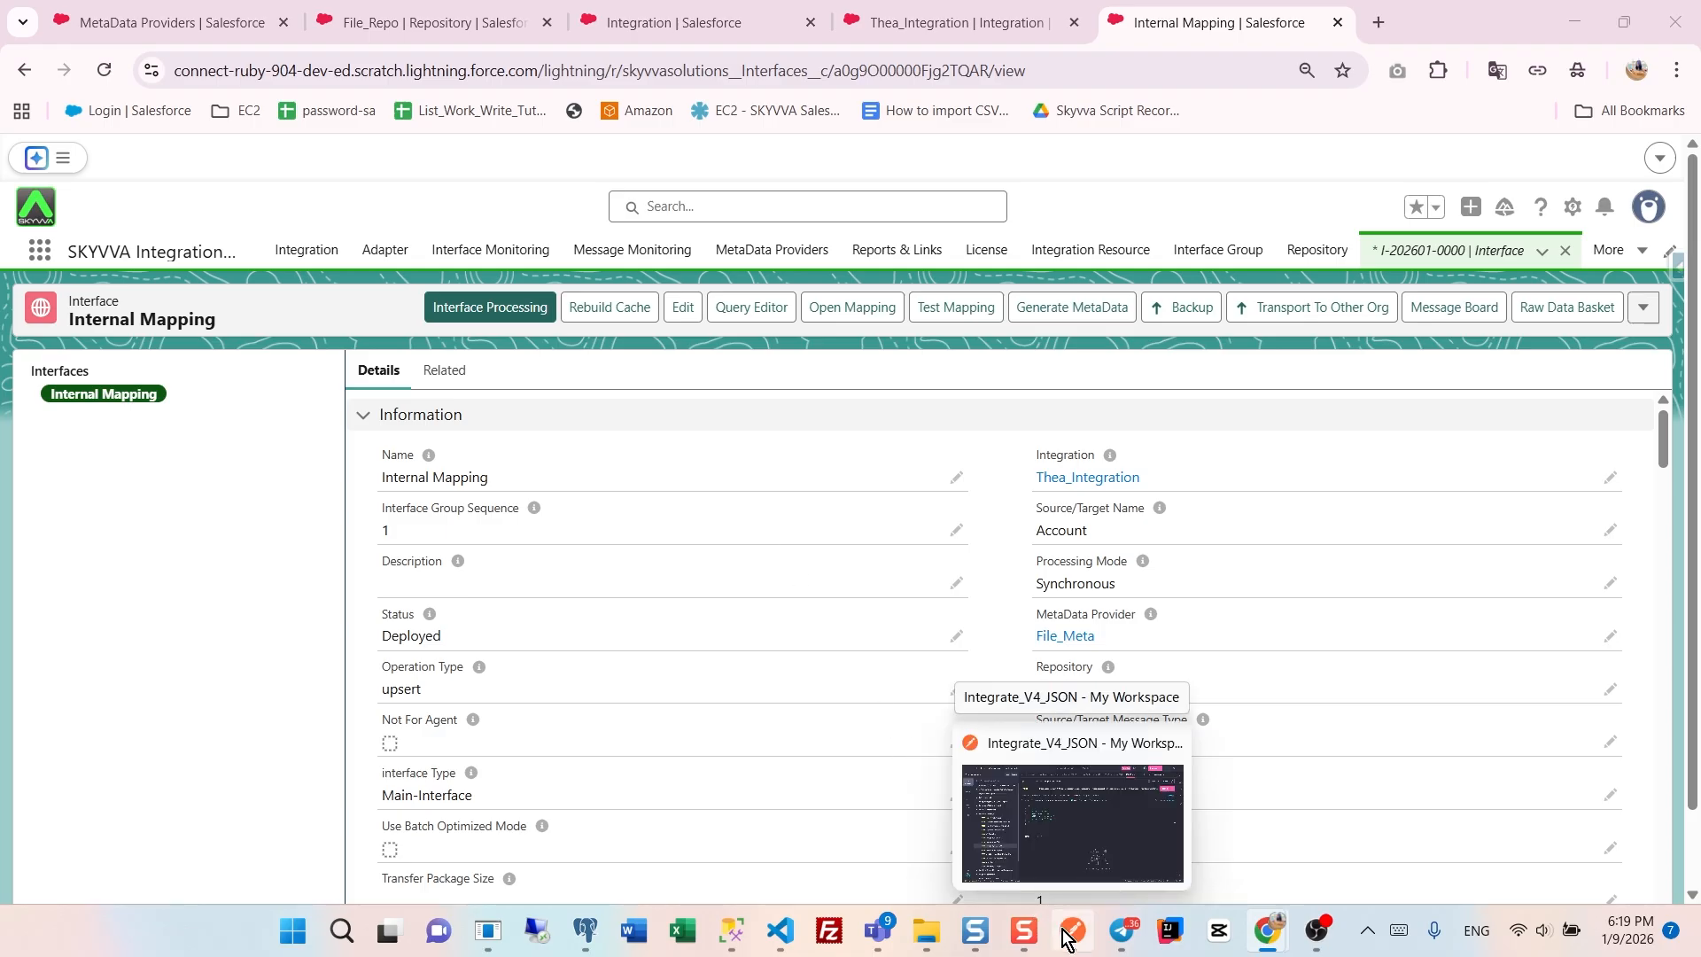
{"action": "left_click", "coordinate": [1065, 843]}
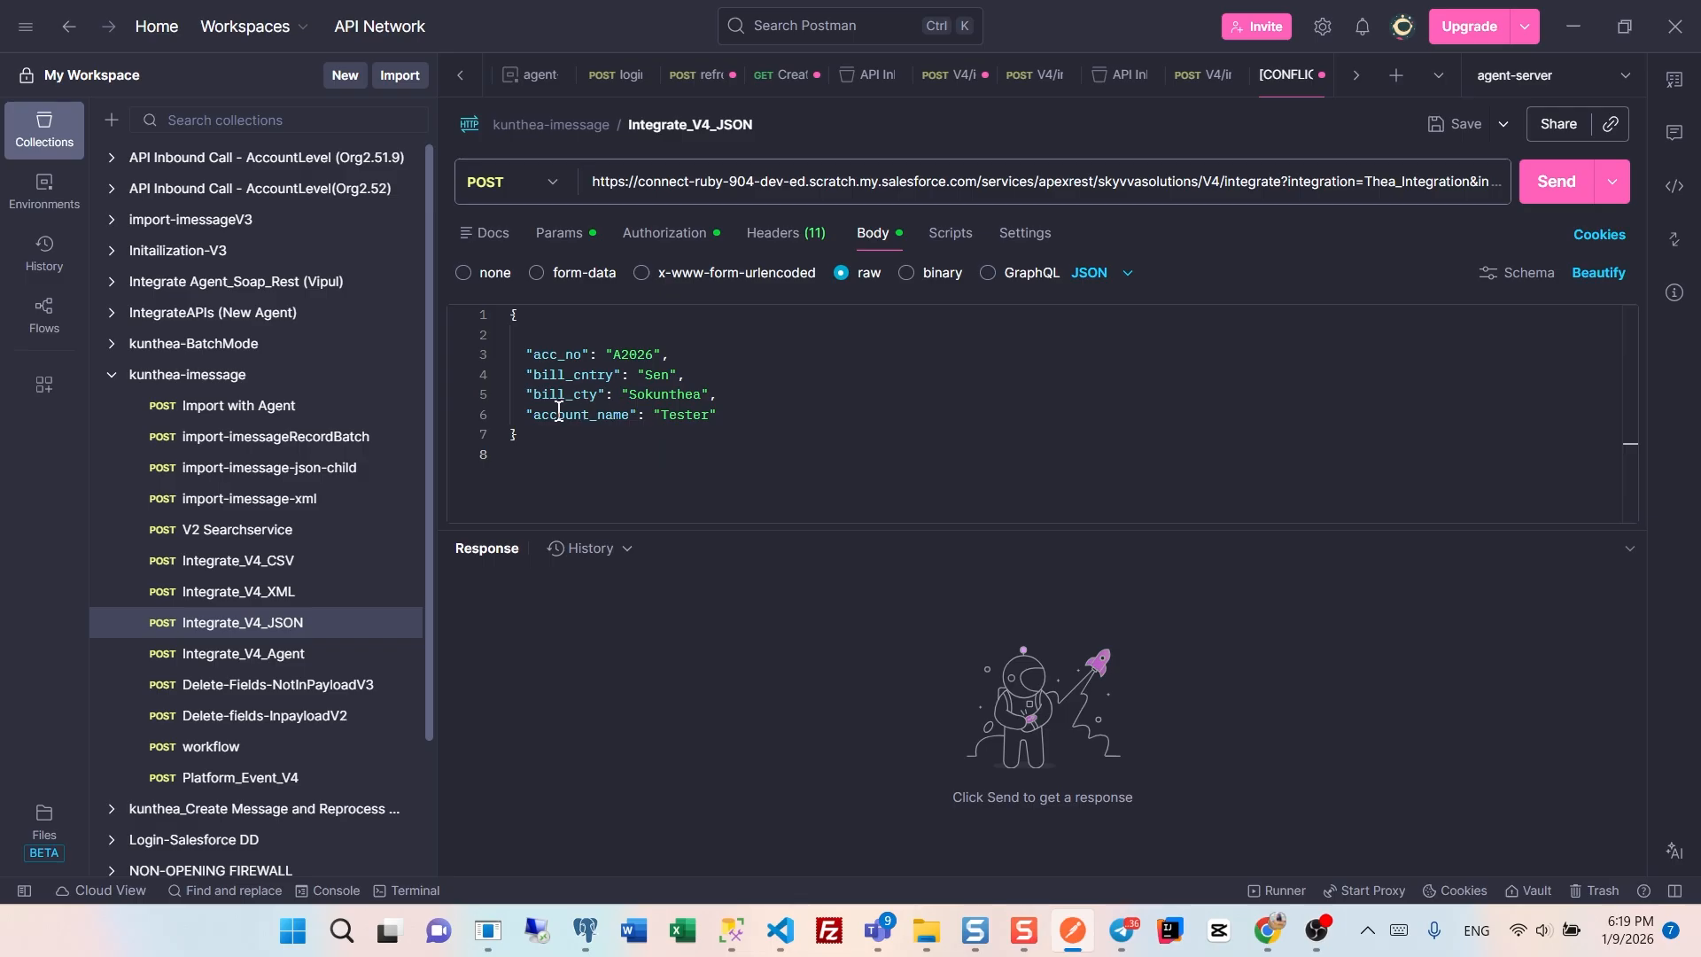
{"action": "left_click", "coordinate": [1571, 189]}
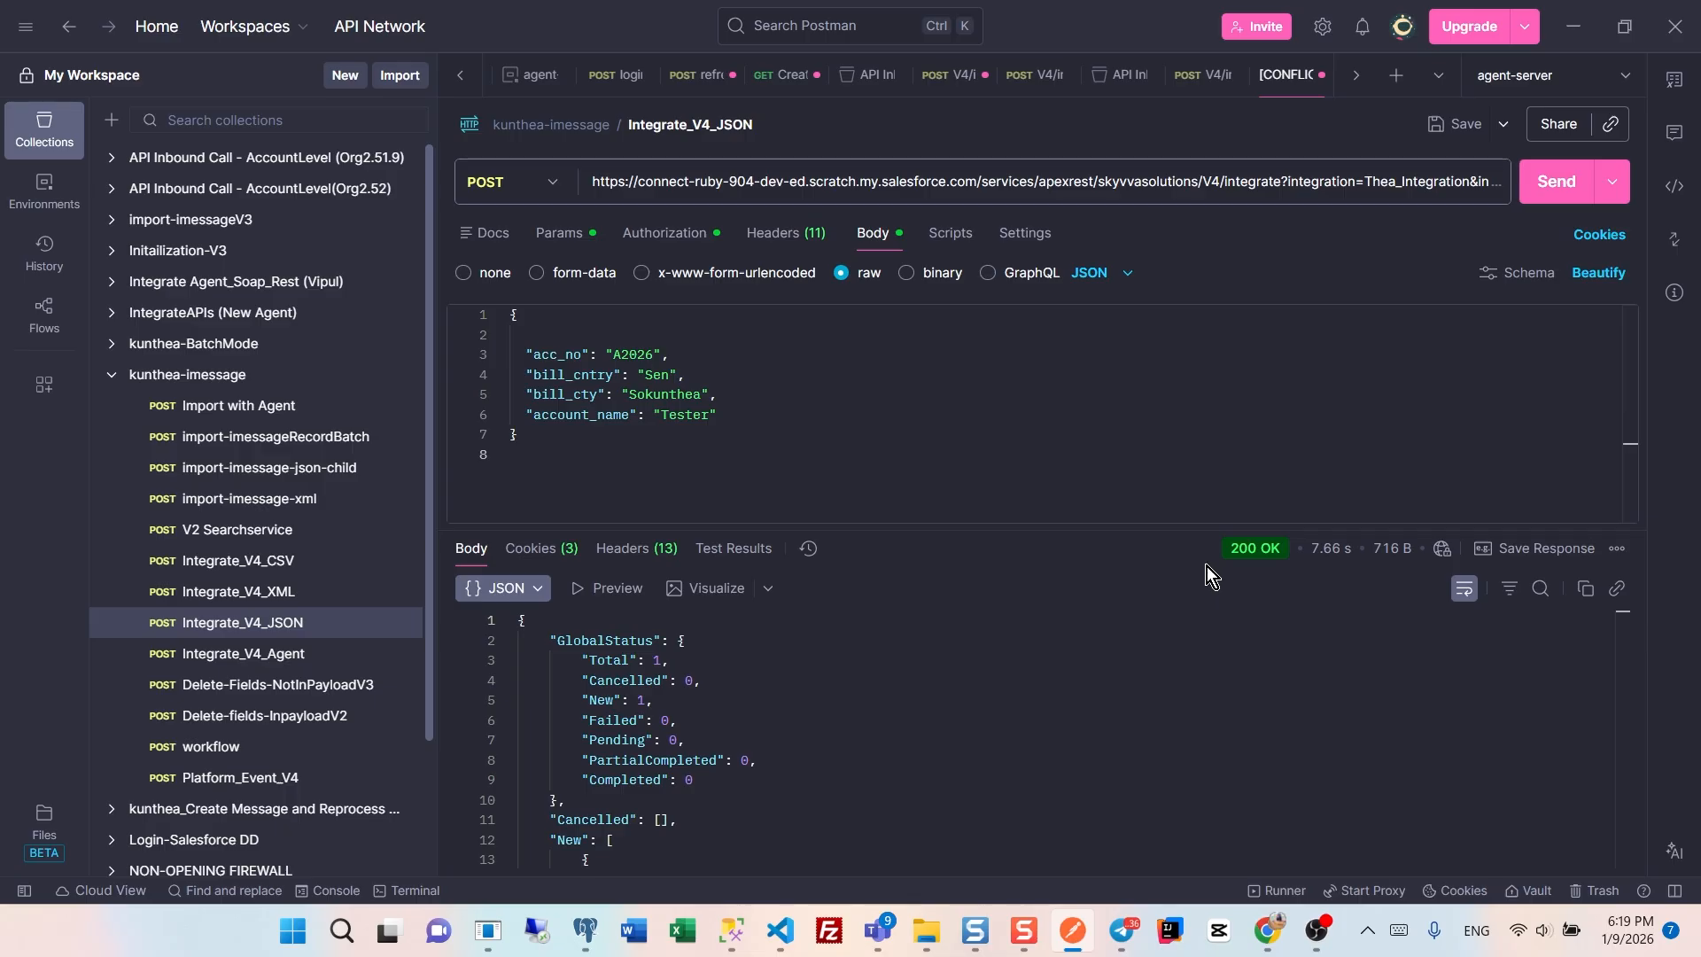
{"action": "key", "text": "alt+Tab"}
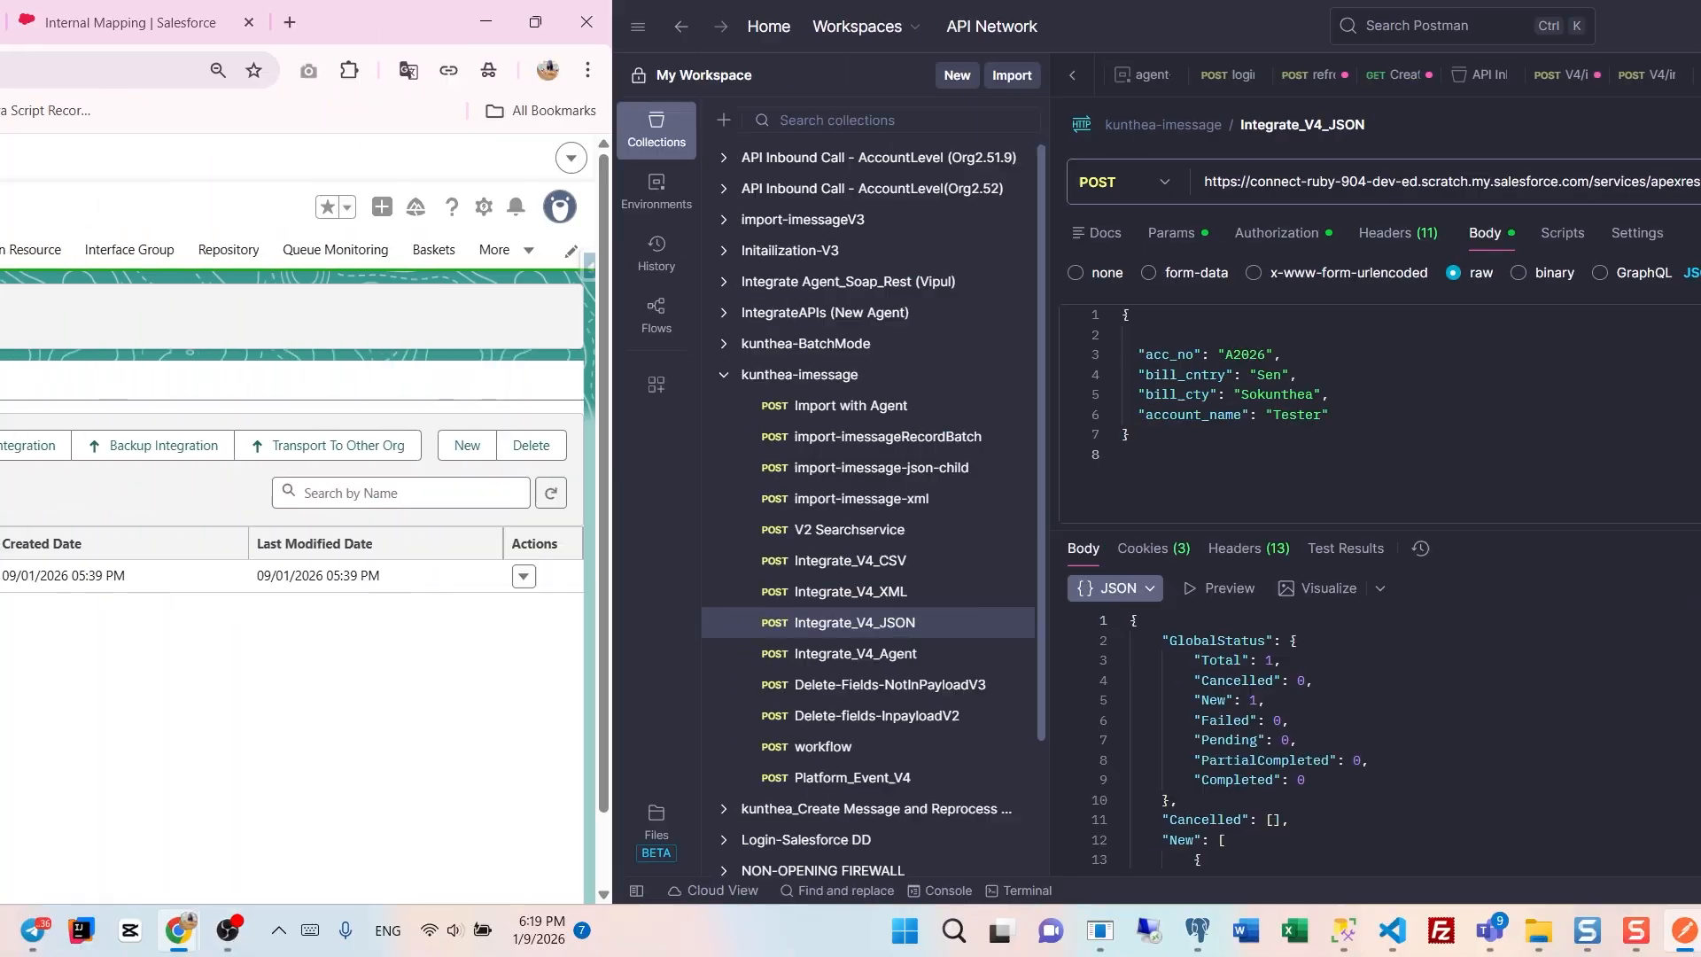
- Filter Thea_Integration's Message Monitor, expand the inbound IM# message, and open the created Account
{"action": "left_click", "coordinate": [917, 29]}
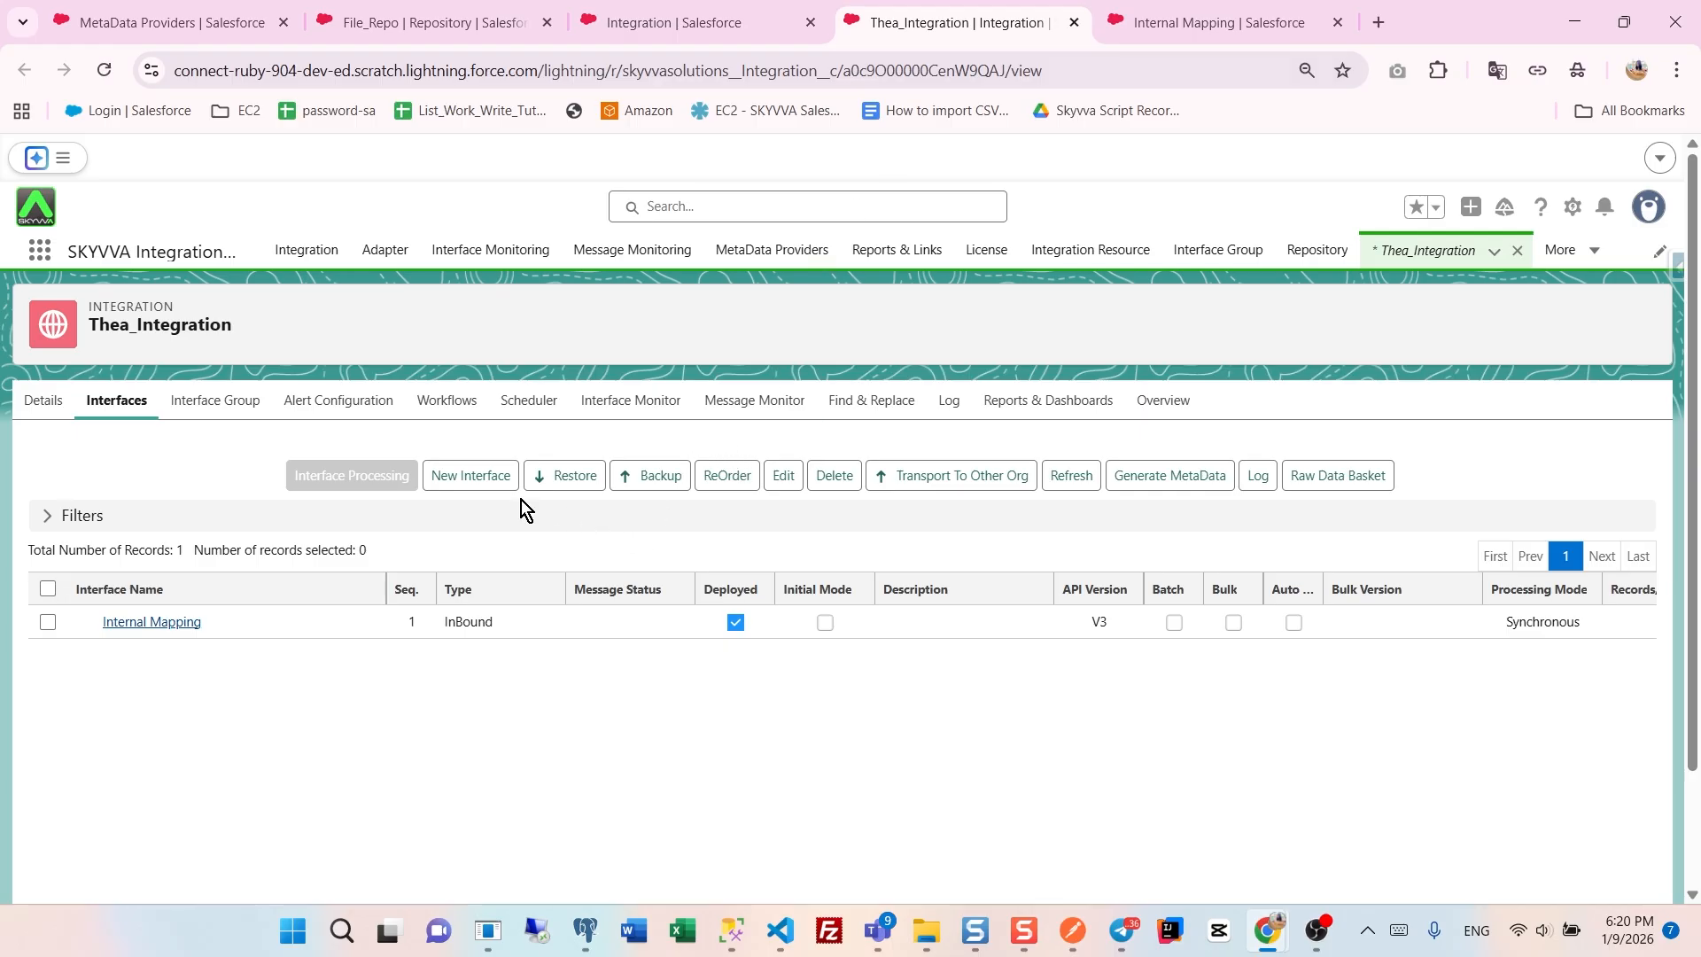
{"action": "left_click", "coordinate": [767, 401]}
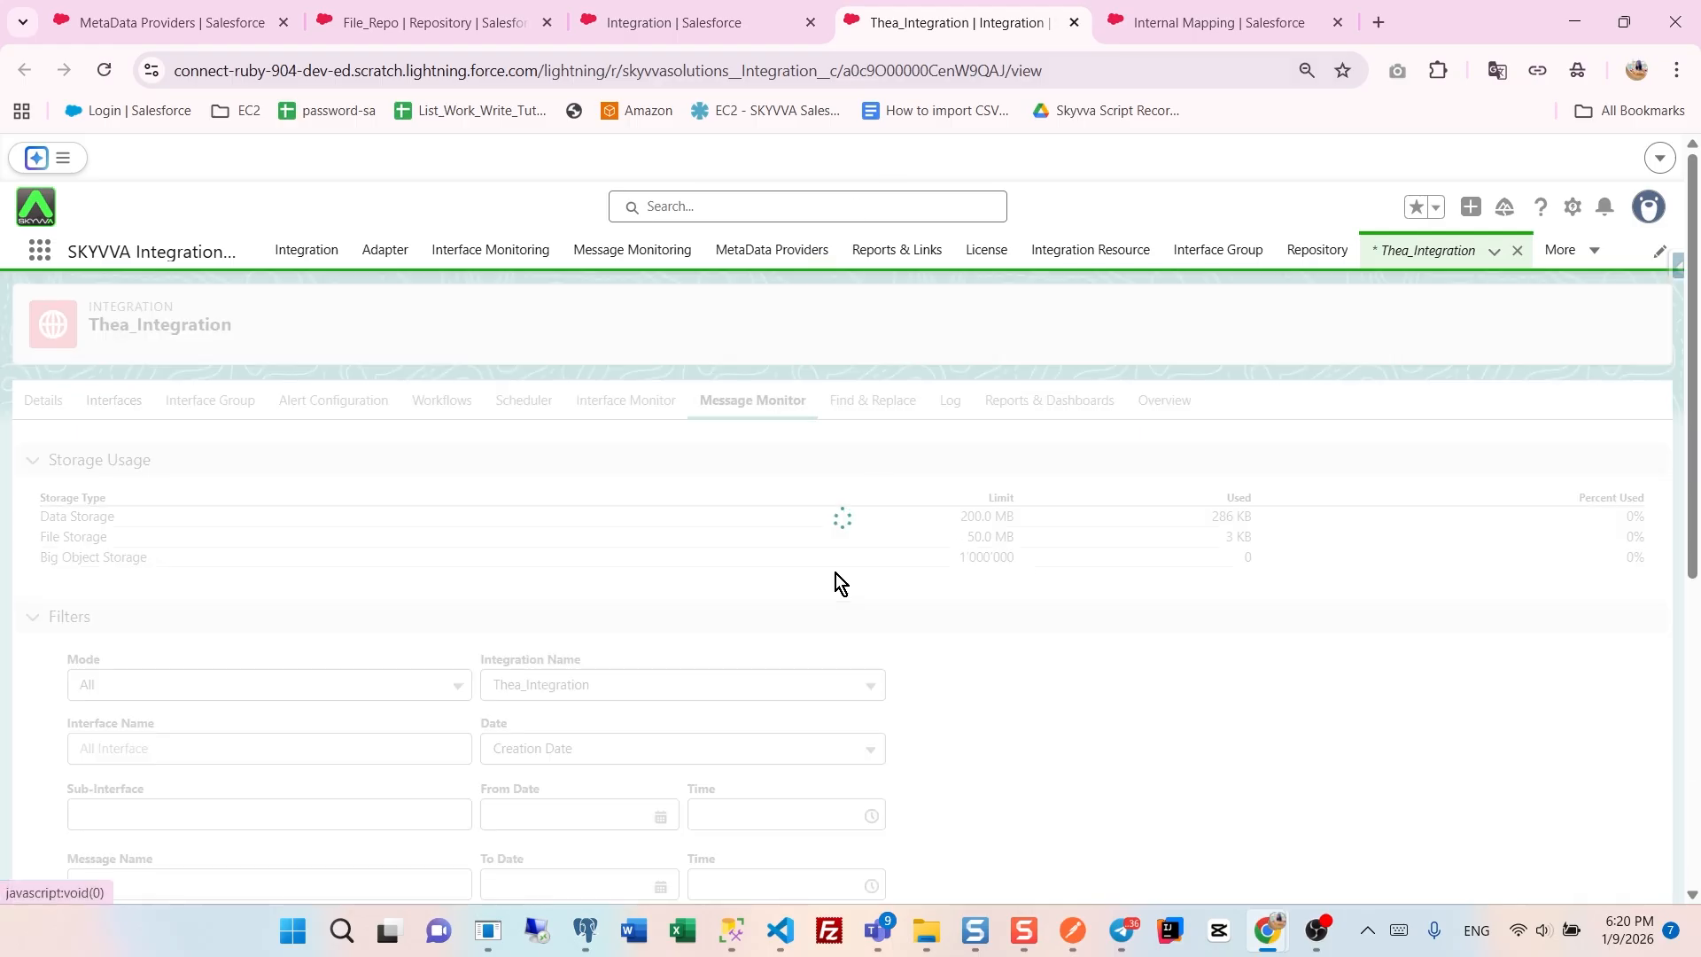
{"action": "scroll", "coordinate": [847, 585], "scroll_direction": "down", "scroll_amount": 6}
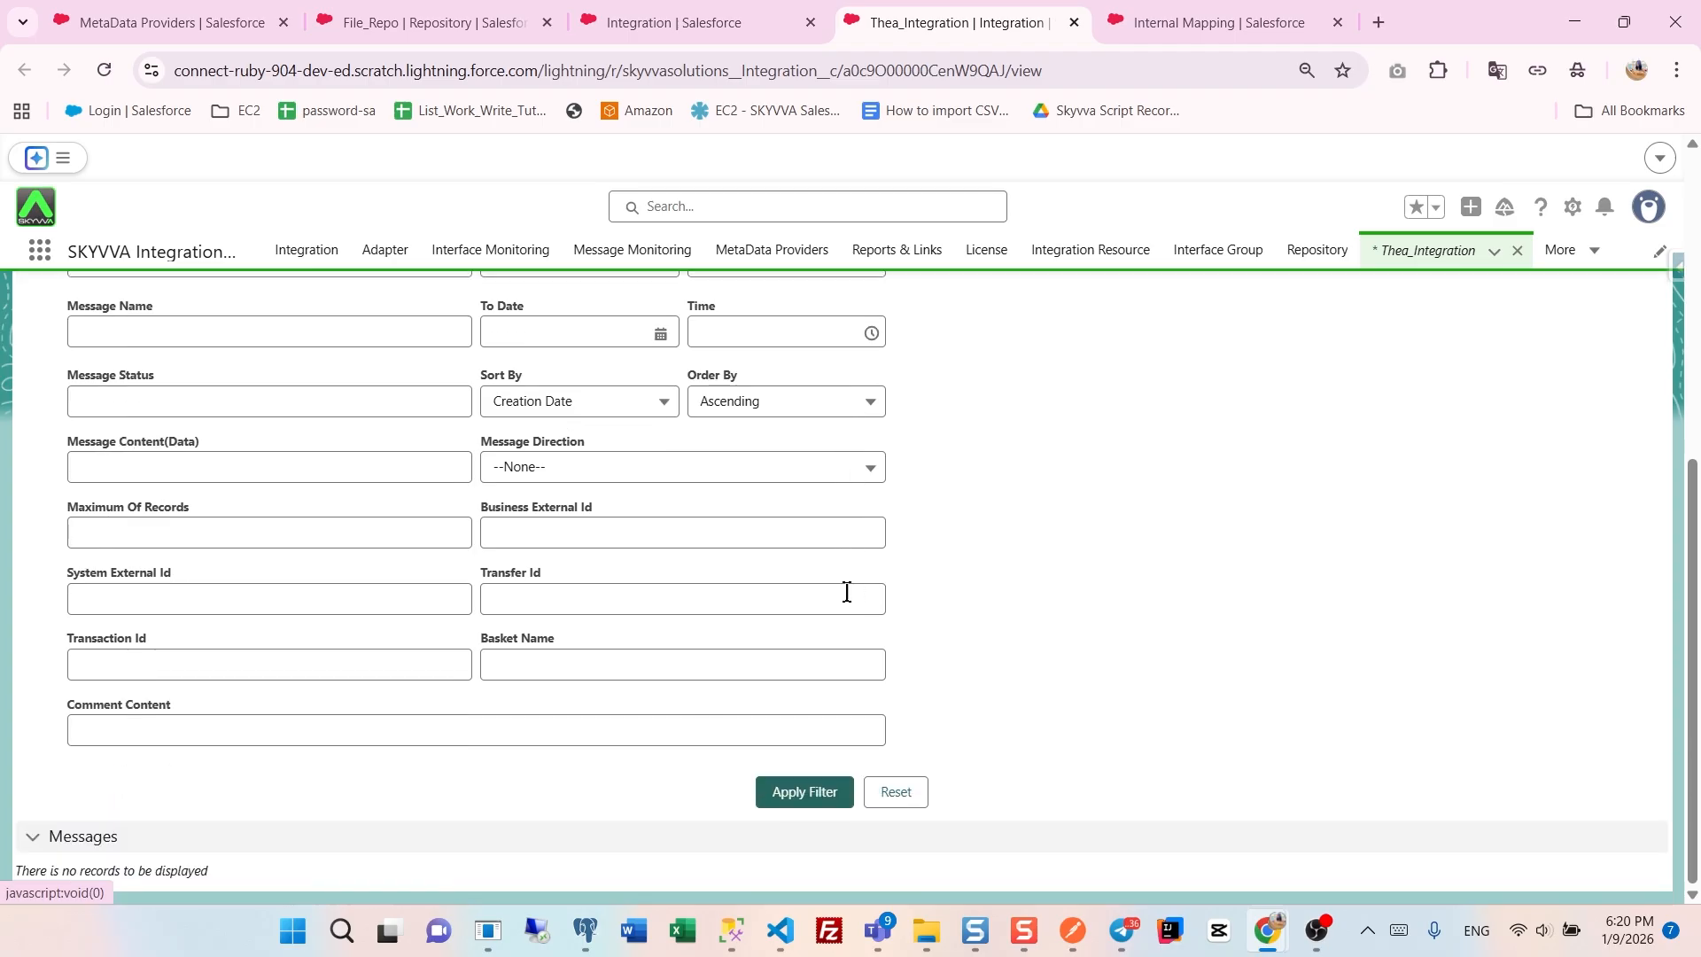
{"action": "left_click", "coordinate": [802, 792]}
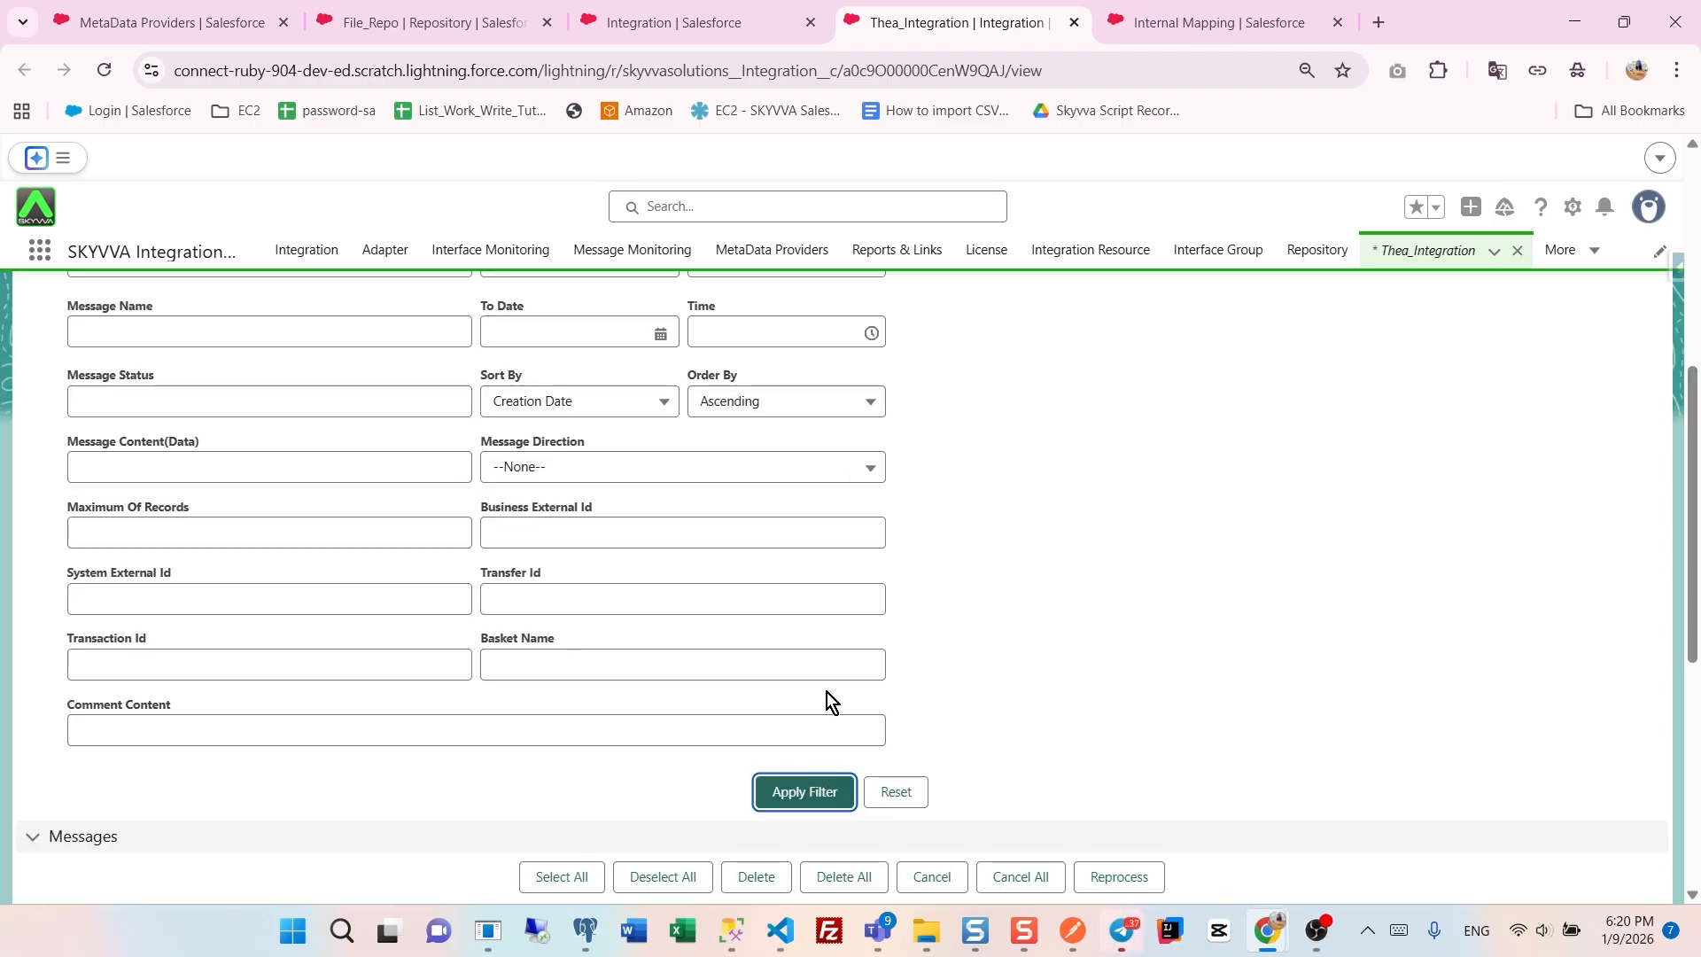
{"action": "scroll", "coordinate": [825, 678], "scroll_direction": "down", "scroll_amount": 4}
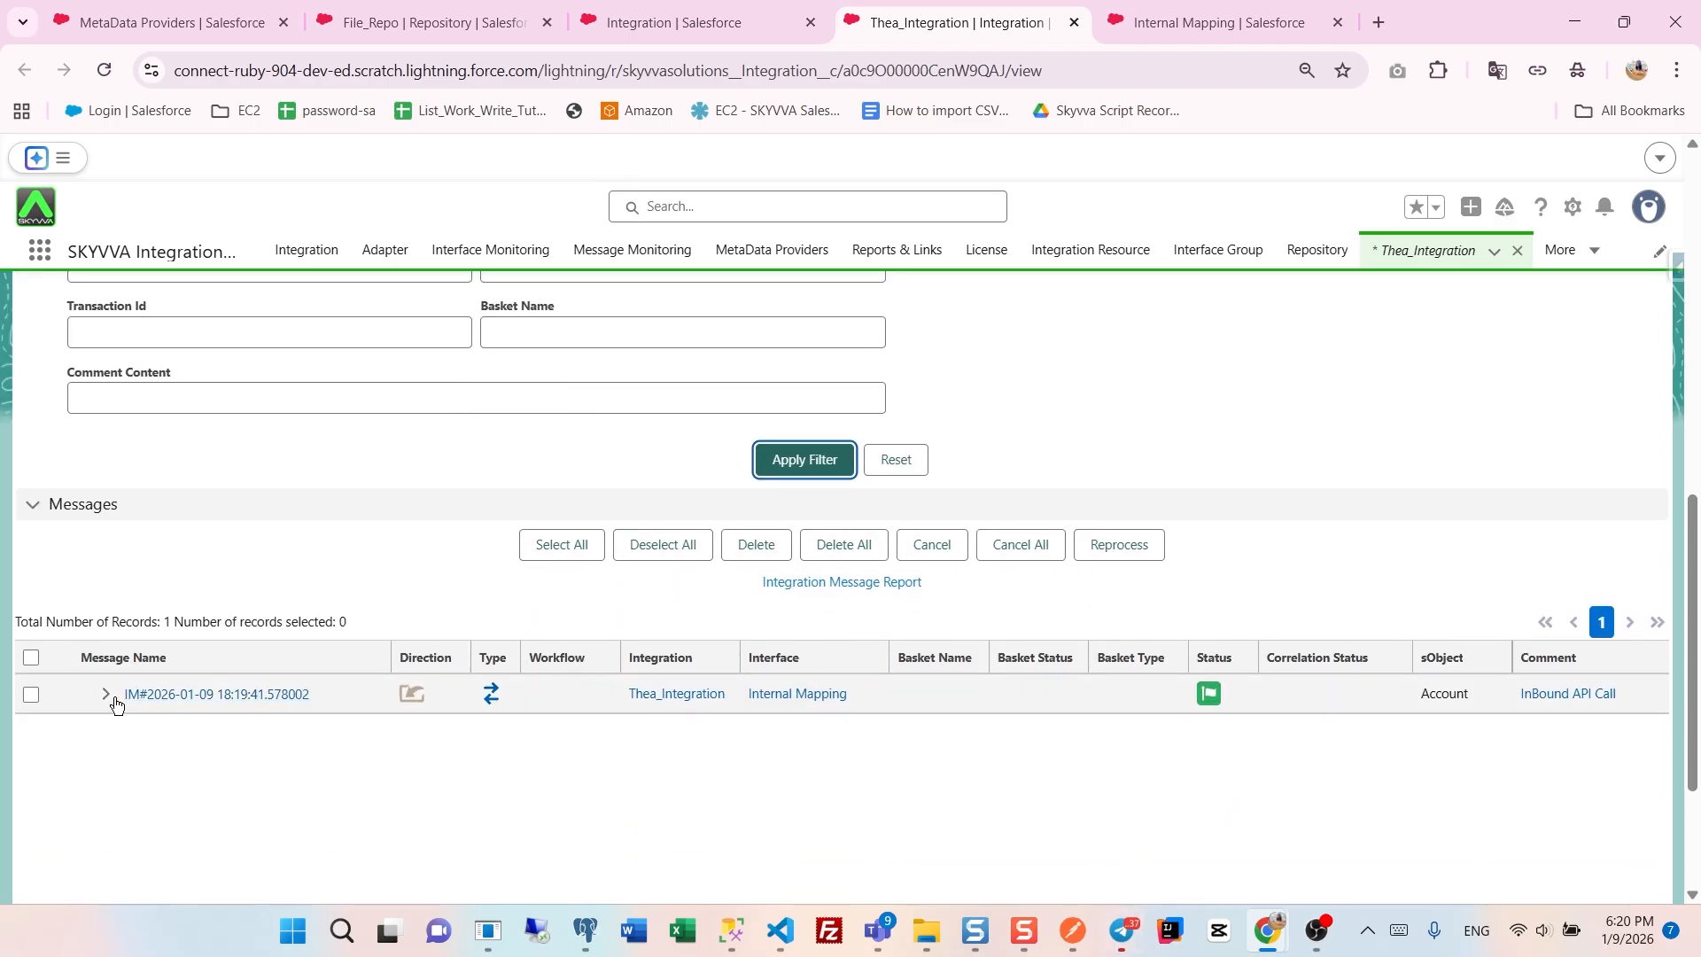
{"action": "left_click", "coordinate": [113, 700]}
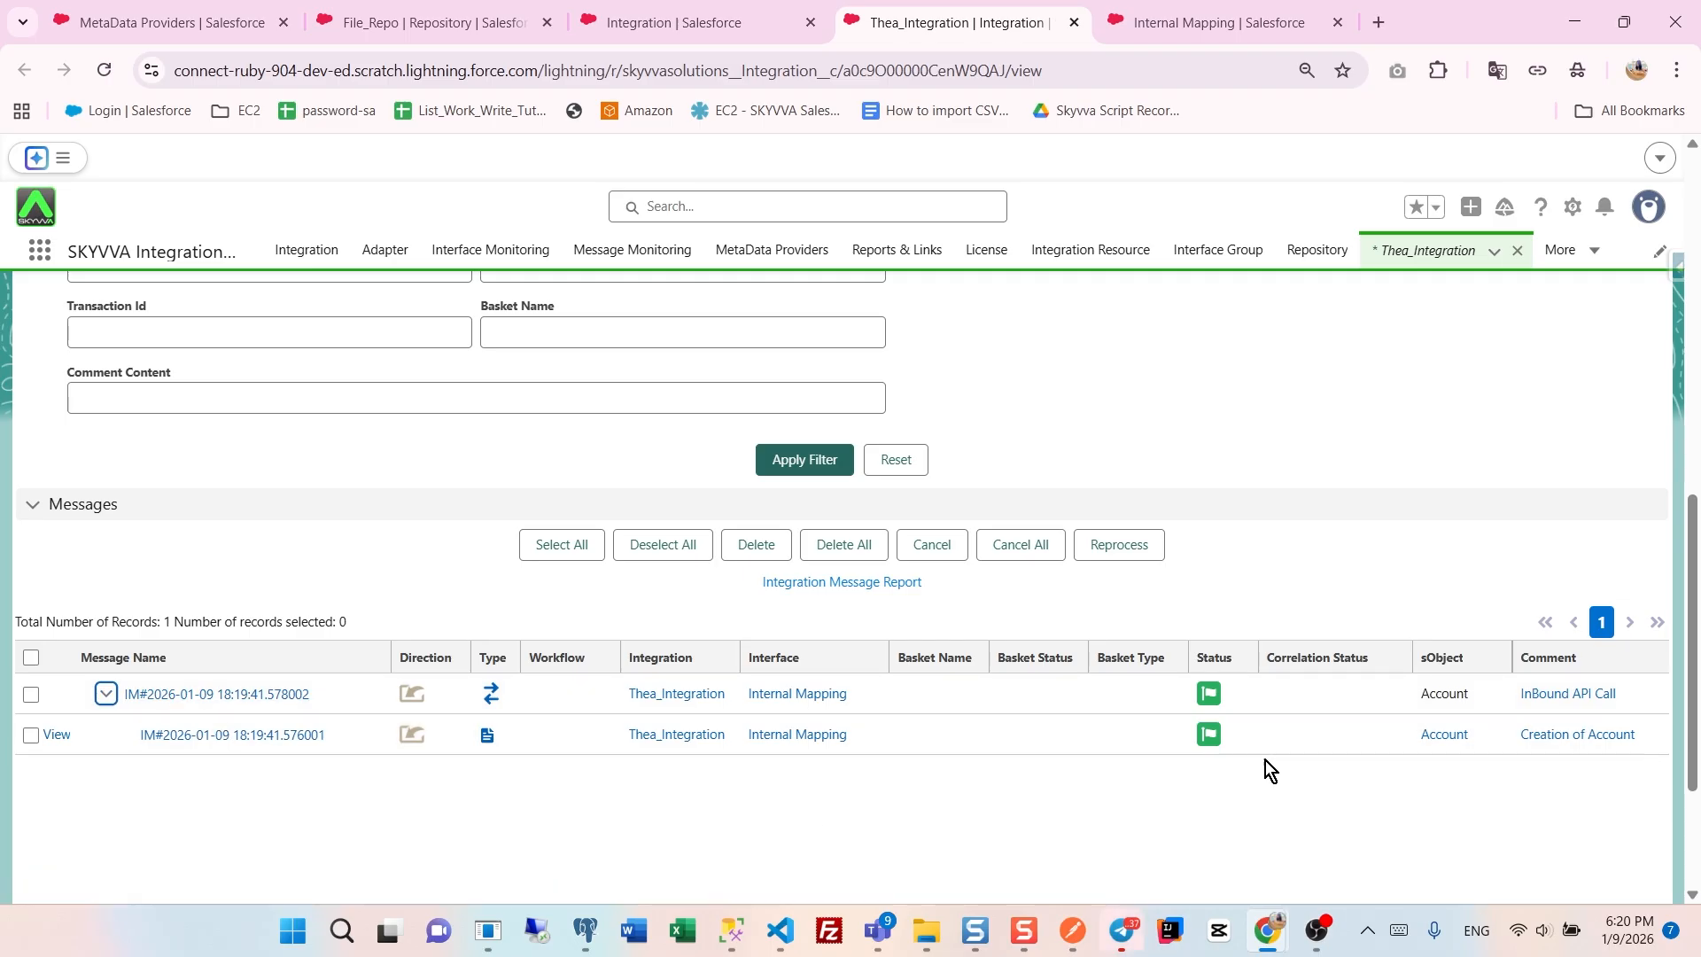
{"action": "left_click", "coordinate": [1450, 742]}
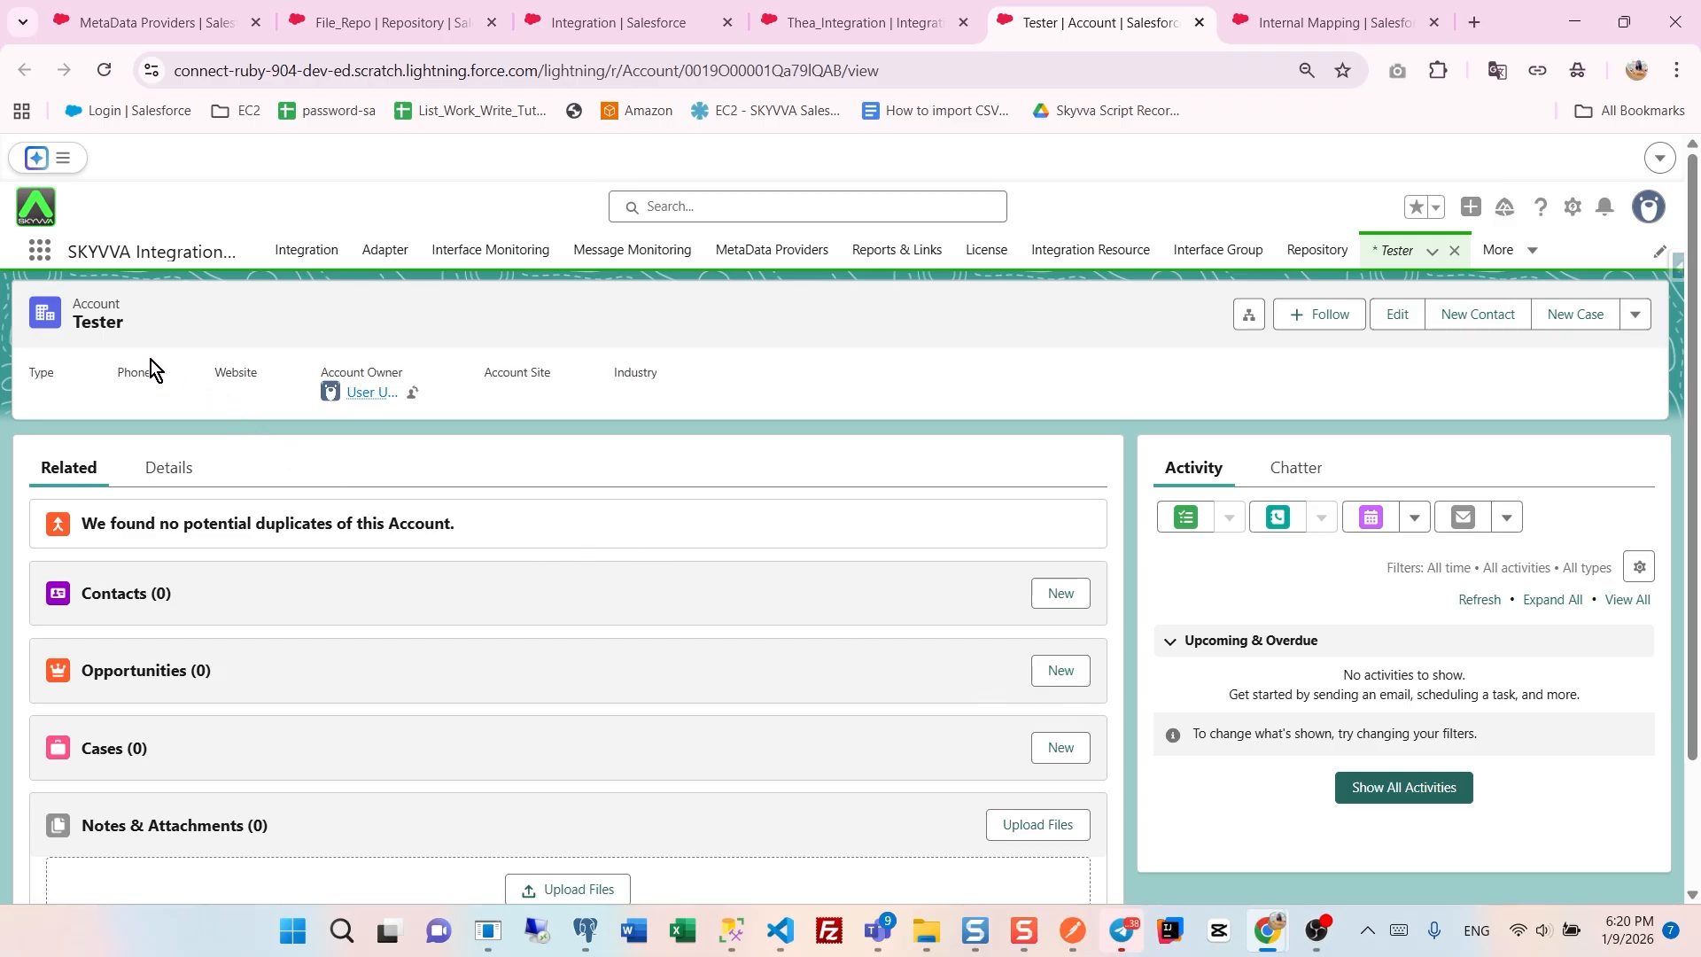
- View the Tester account's details showing account number A2026 and the billing address
{"action": "left_click", "coordinate": [168, 469]}
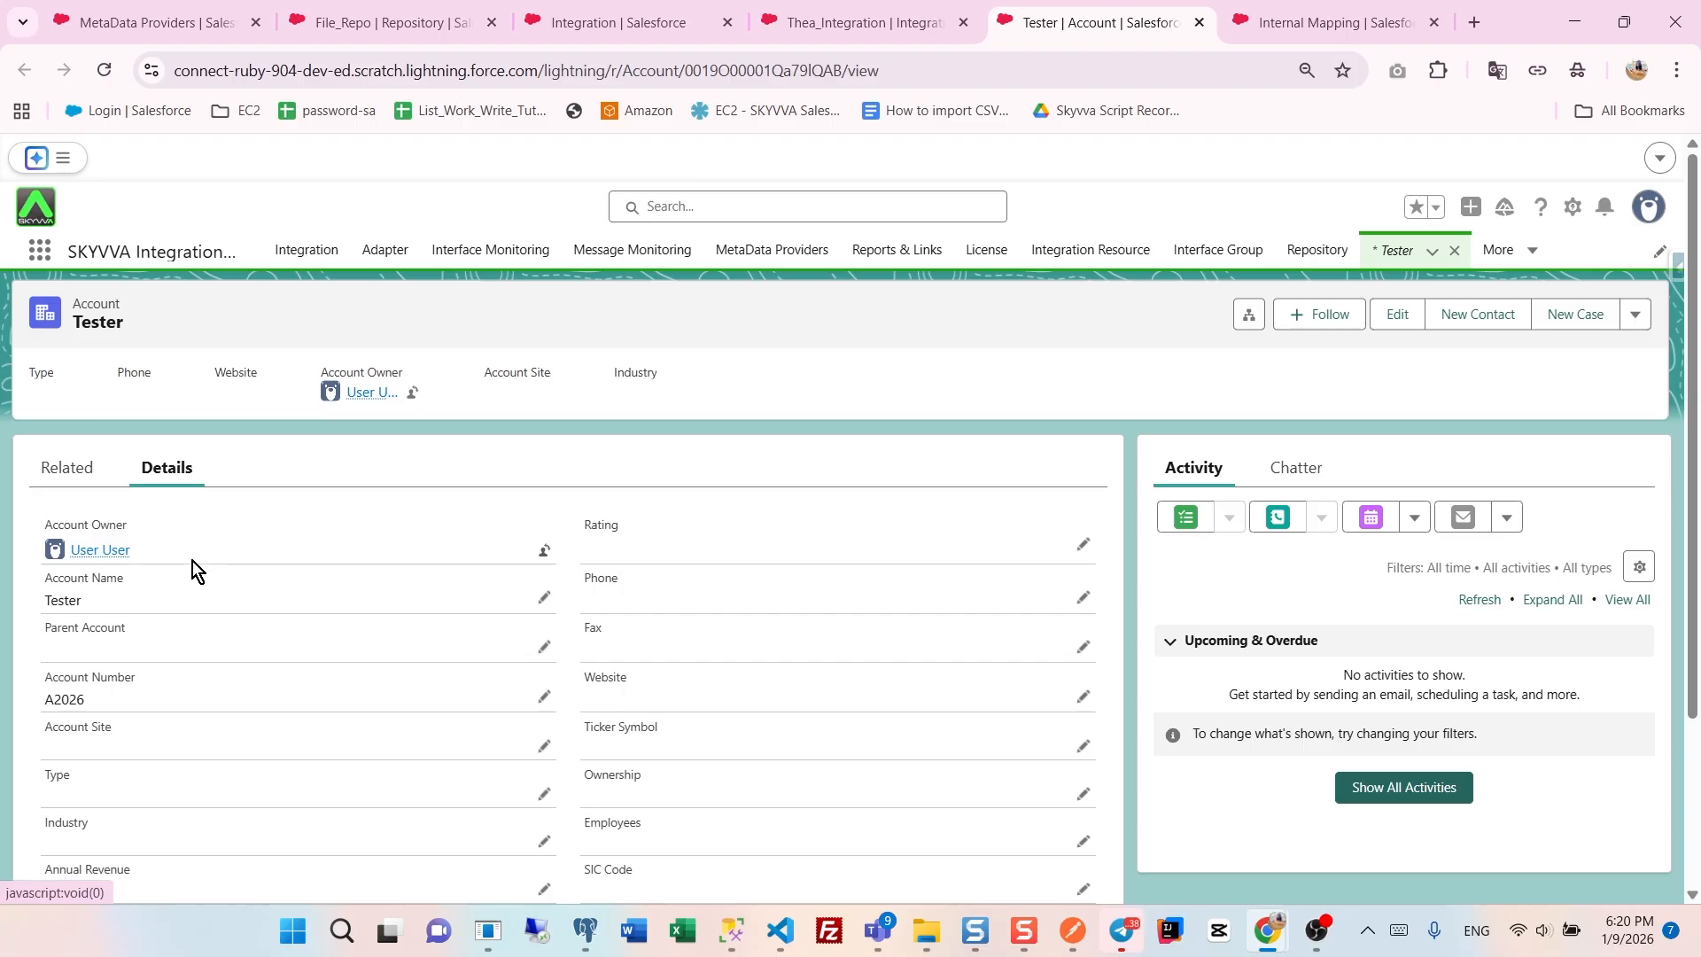
{"action": "scroll", "coordinate": [195, 572], "scroll_direction": "down", "scroll_amount": 1}
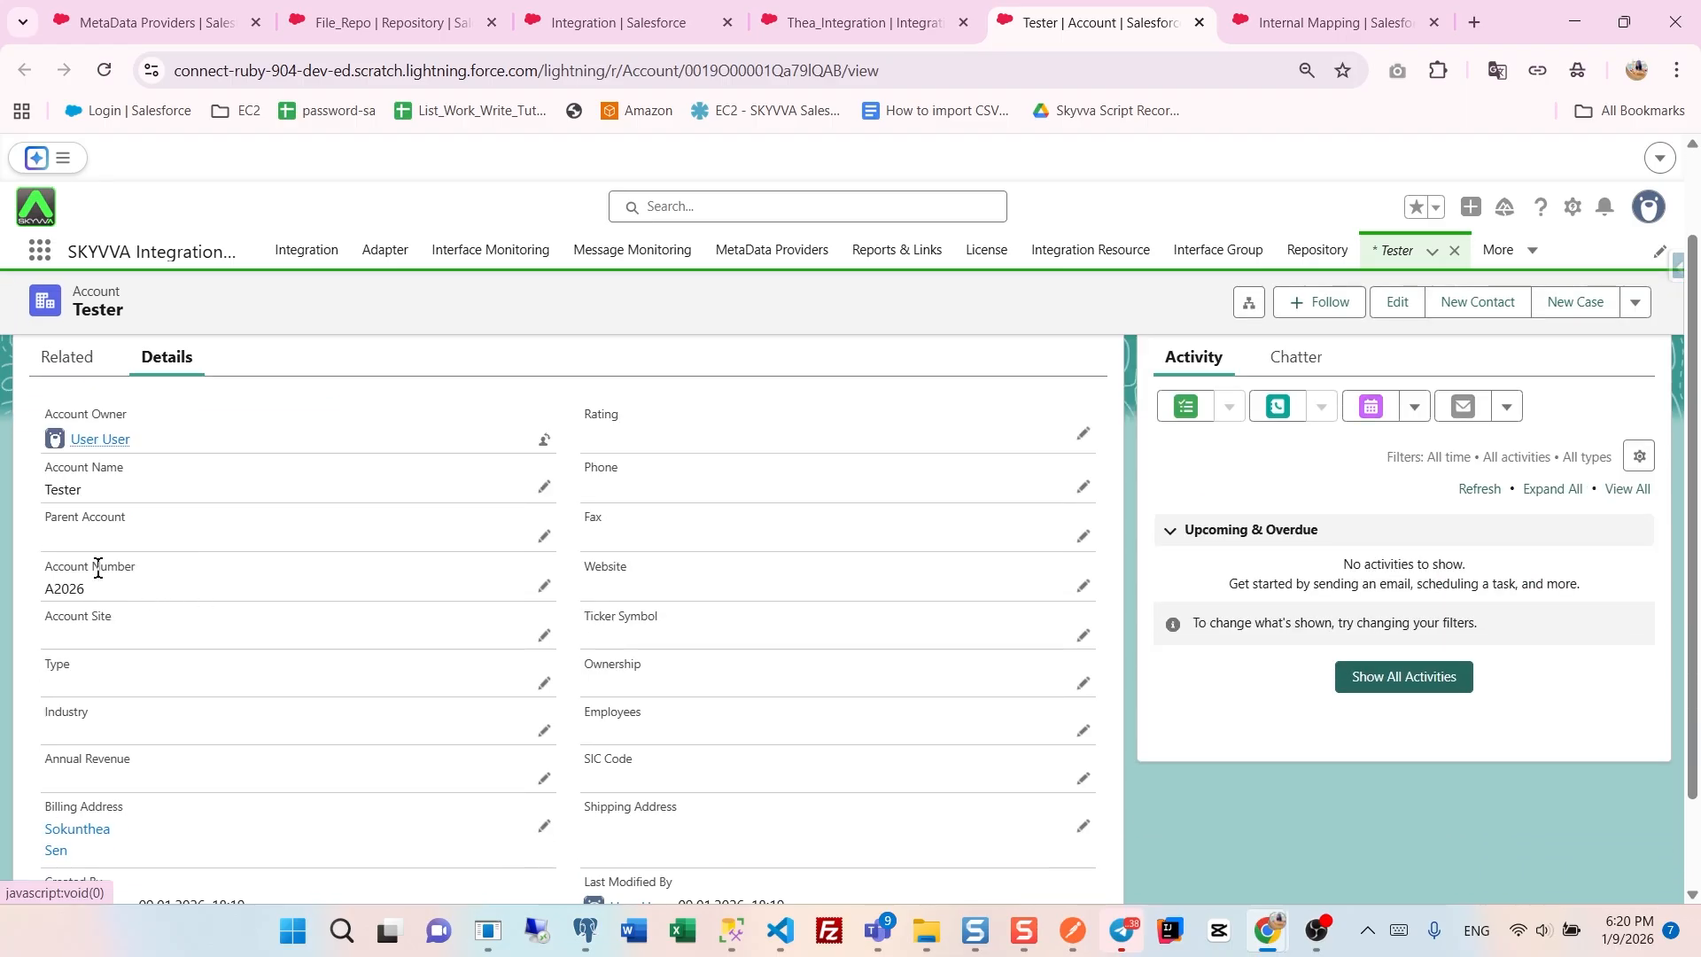